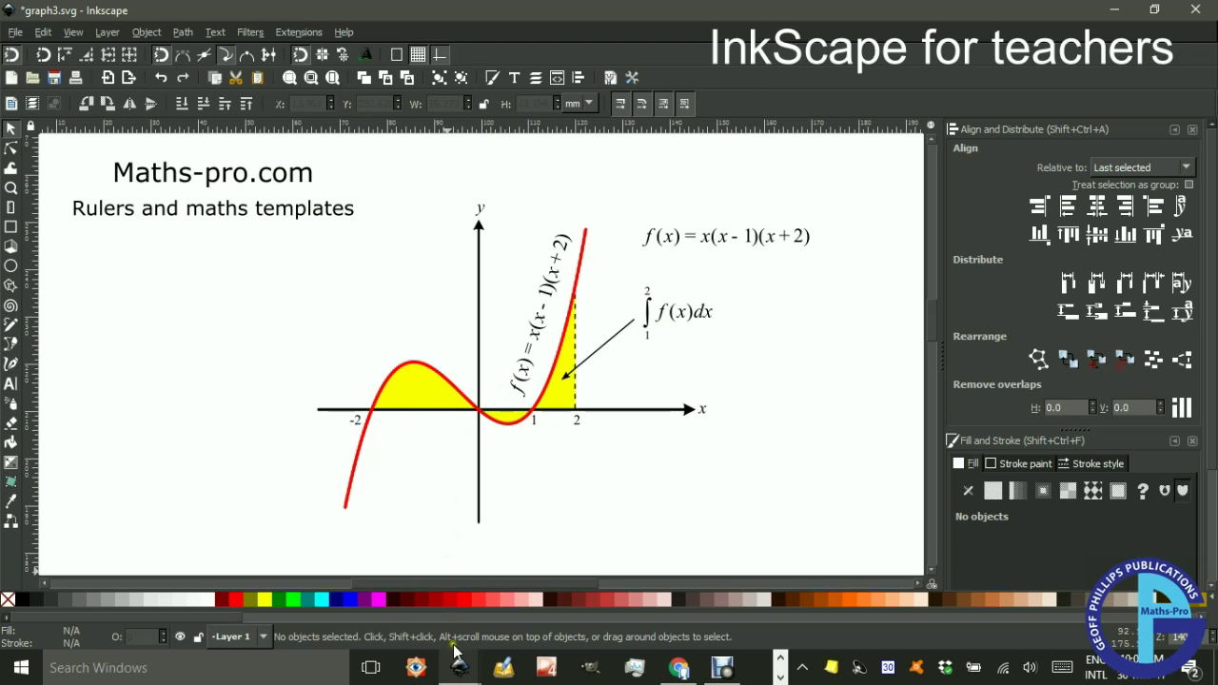
Bring up the unfinished Function GP continued drawing and pick the Paint Bucket fill tool
mouse_move(454, 653)
left_click(376, 612)
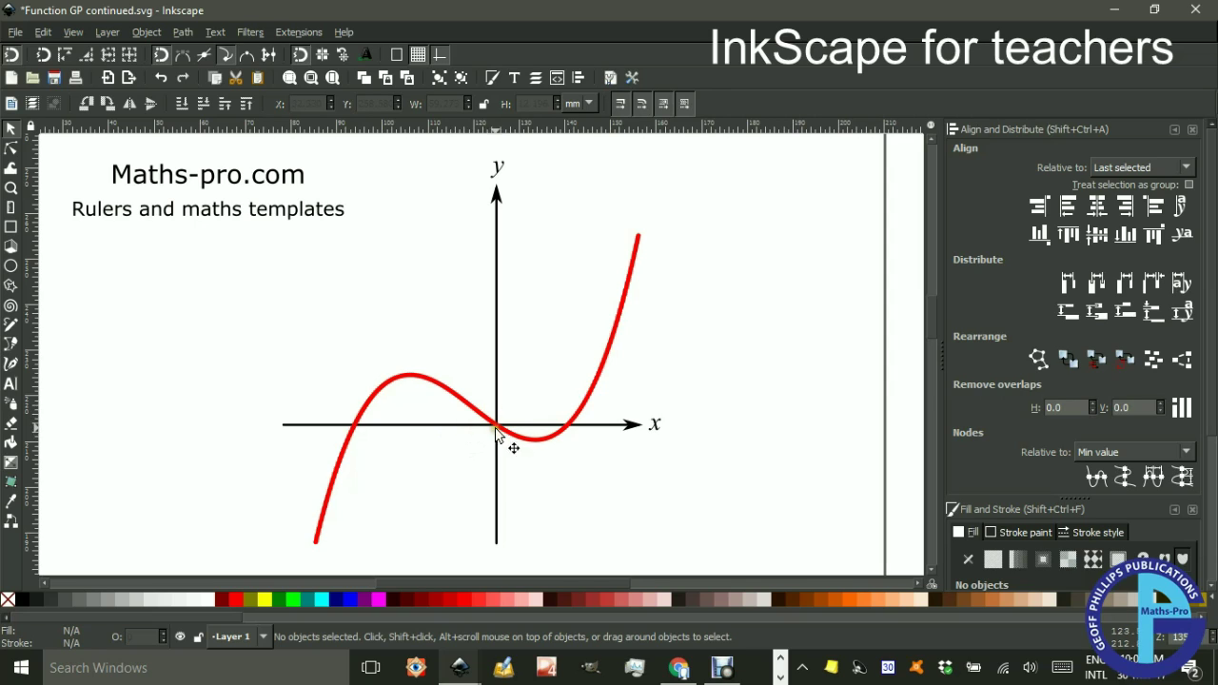
left_click(12, 444)
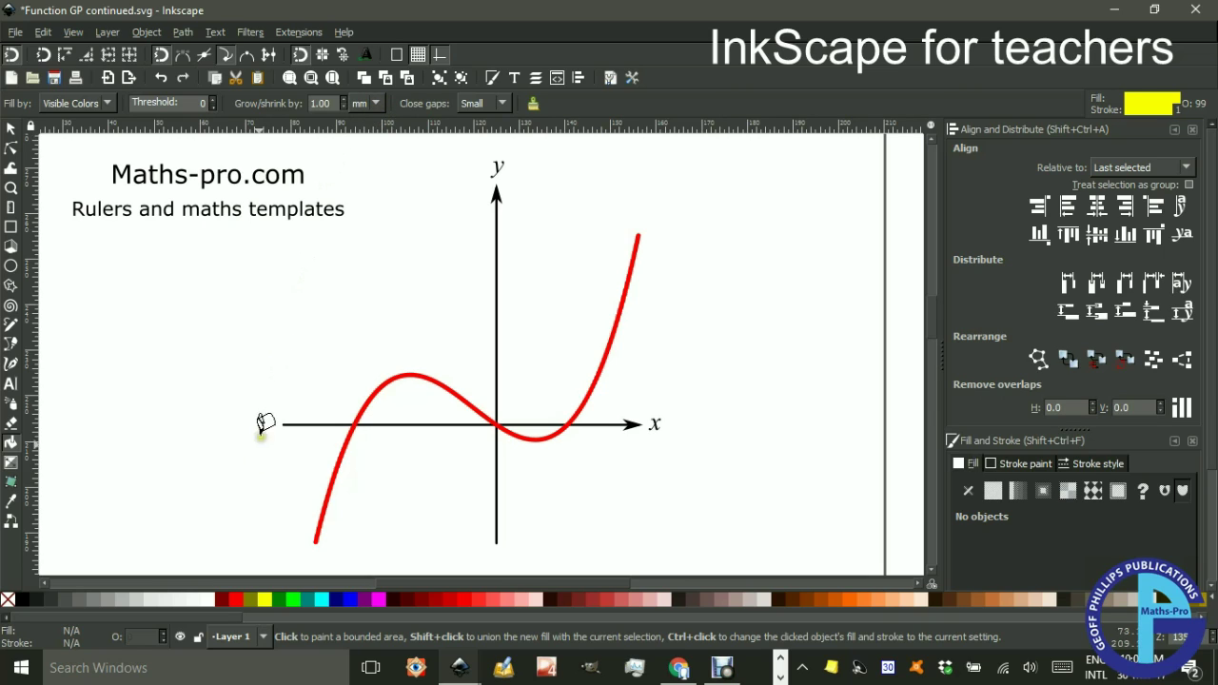
Paint Bucket the left hump above the x-axis, trying green before settling on yellow
left_click(415, 396)
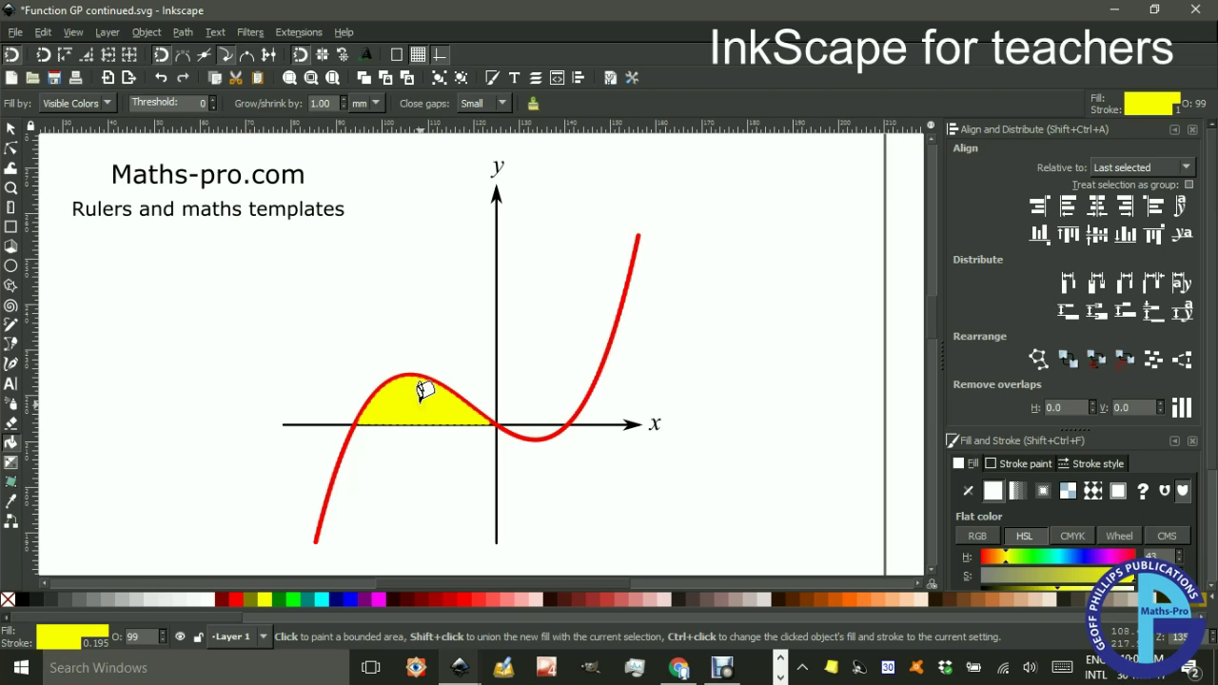
left_click(10, 129)
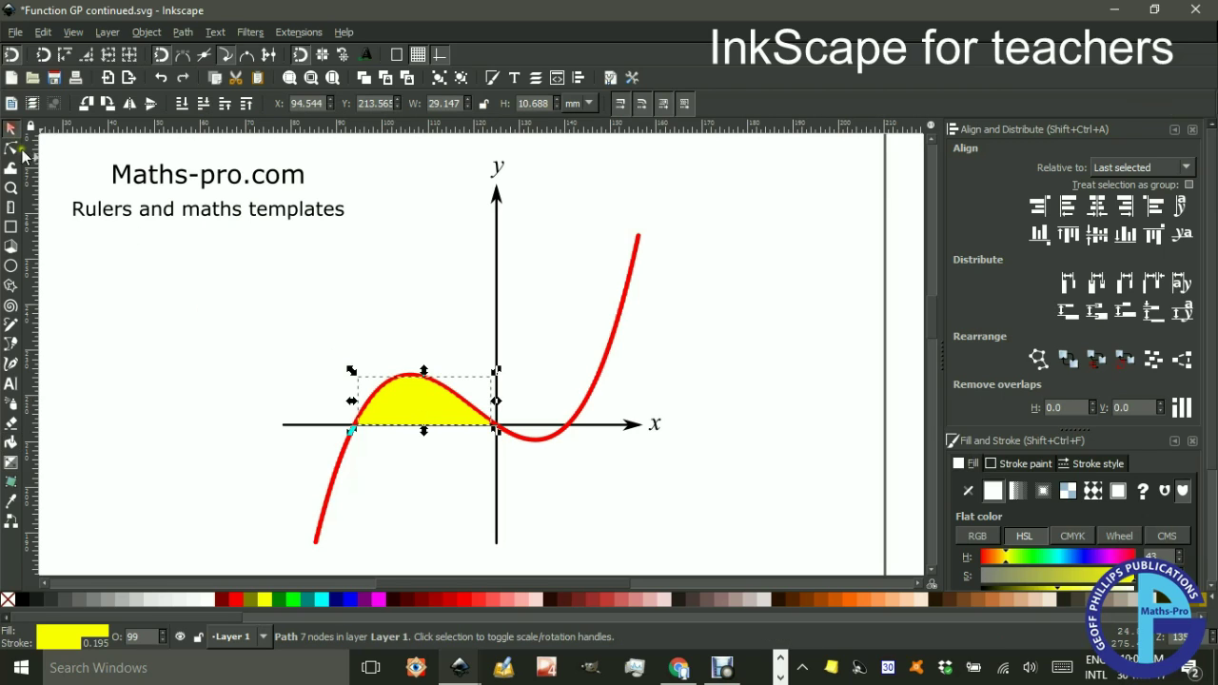
left_click(295, 599)
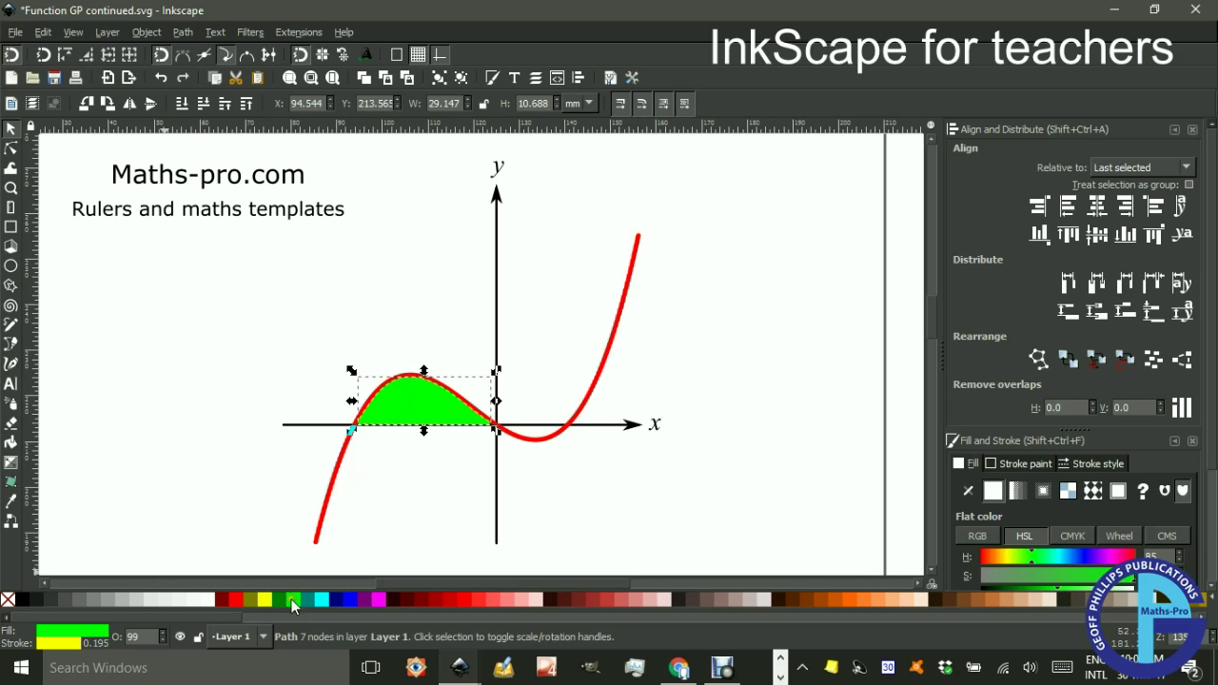
left_click(263, 600)
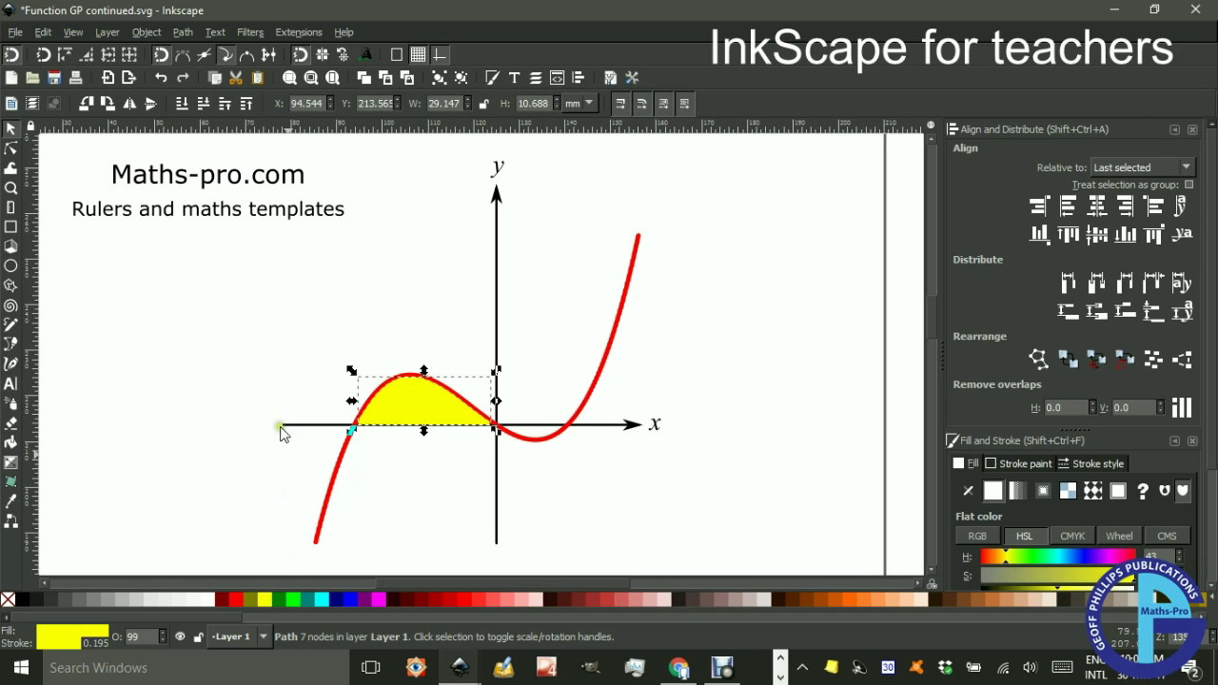
left_click(254, 291)
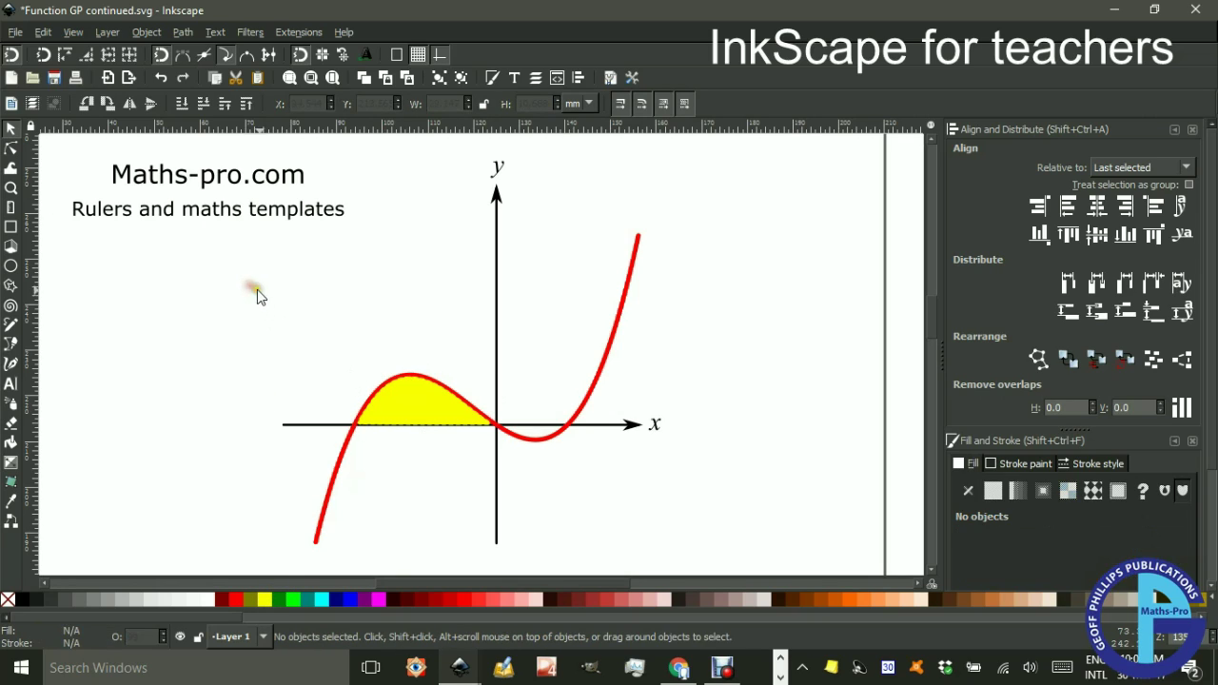
Fill the region between the curve's dip and the x-axis with yellow
left_click(10, 444)
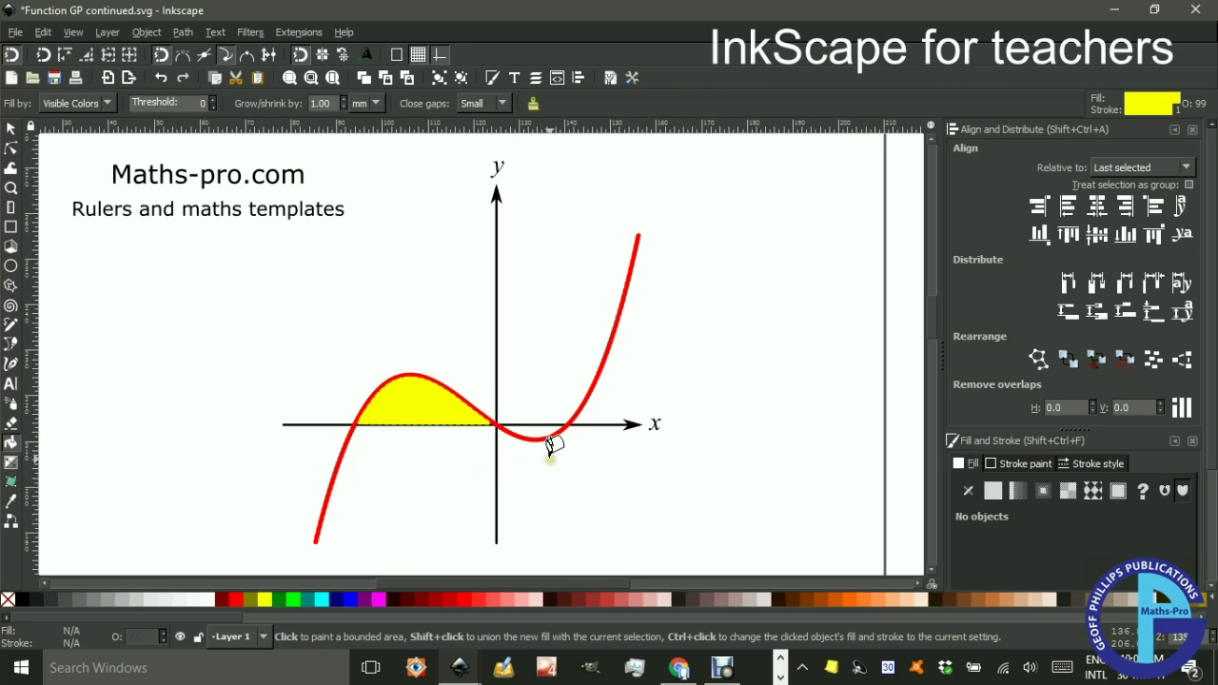
scroll(532, 449, "up", 4)
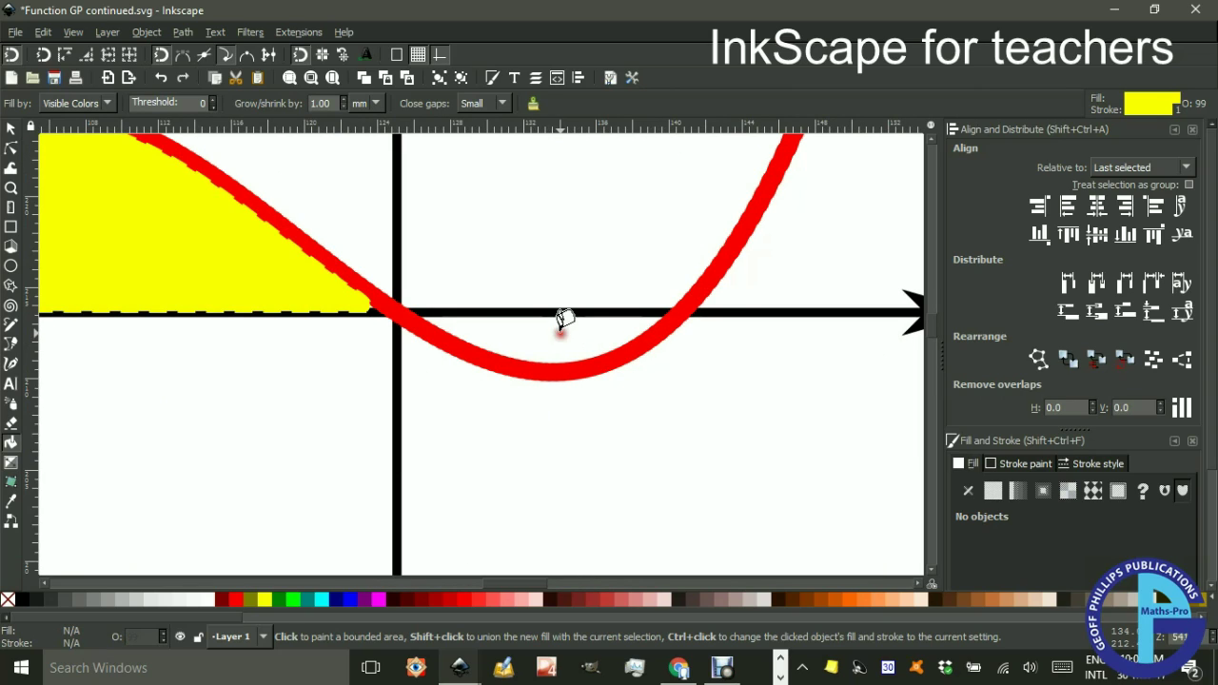
left_click(562, 324)
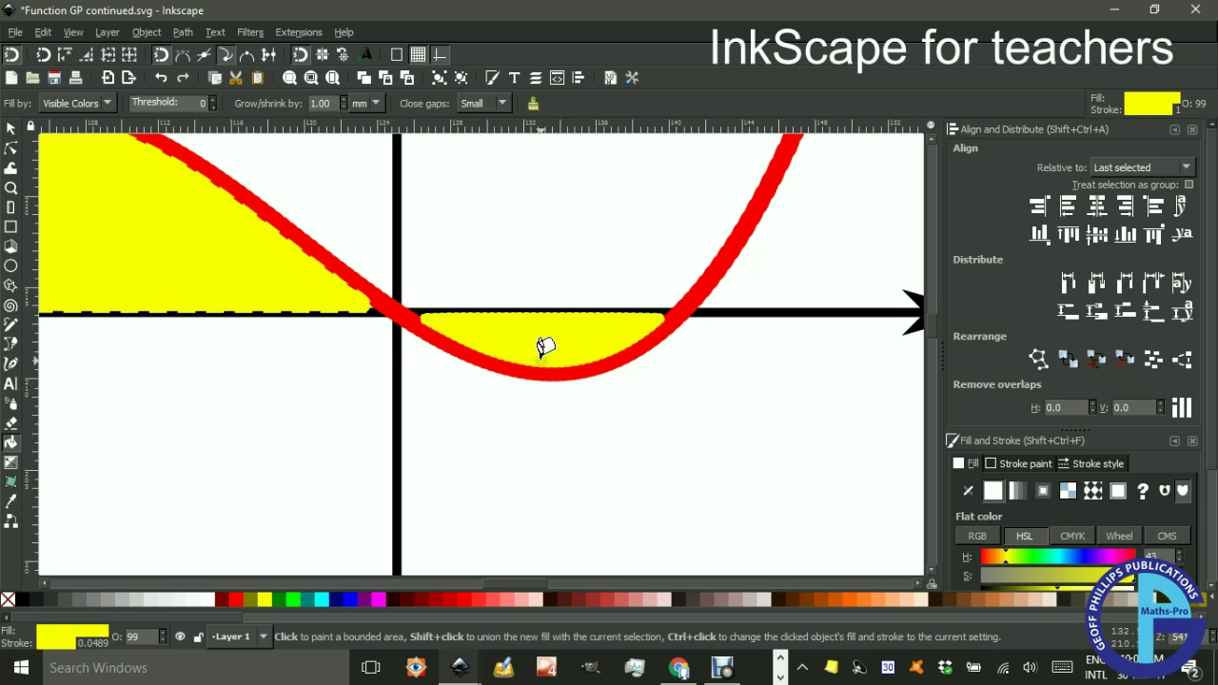
scroll(544, 347, "down", 1)
scroll(545, 348, "down", 3)
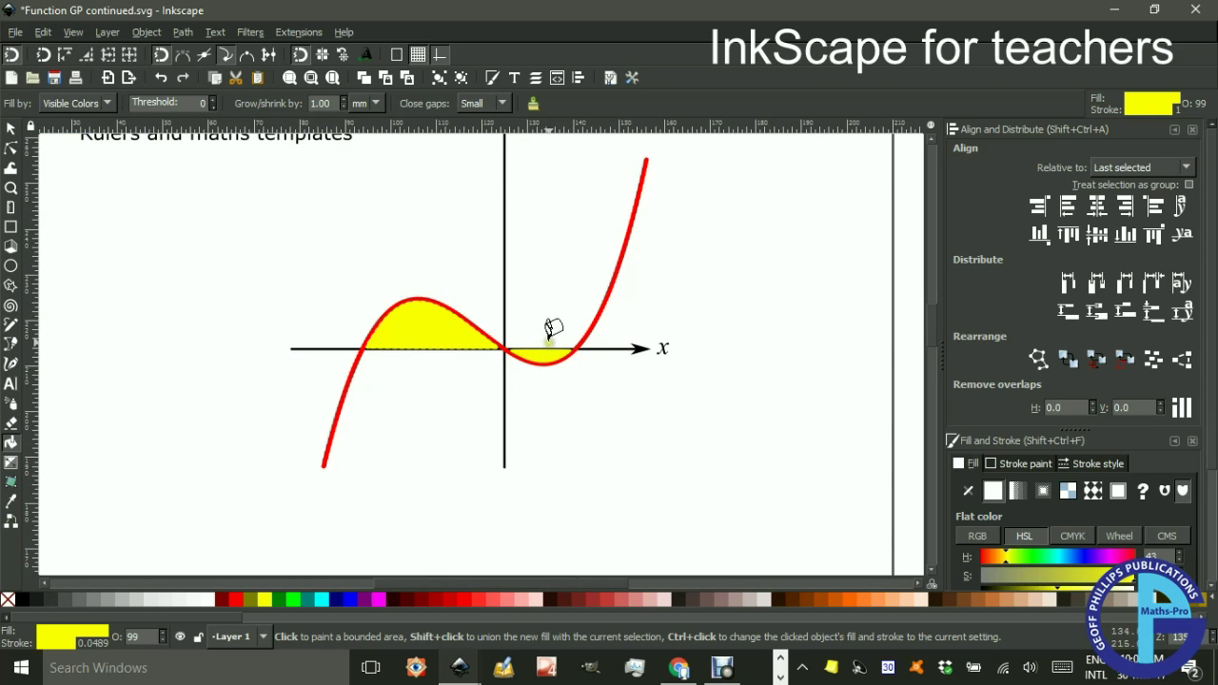
left_click_drag(552, 326, 482, 417)
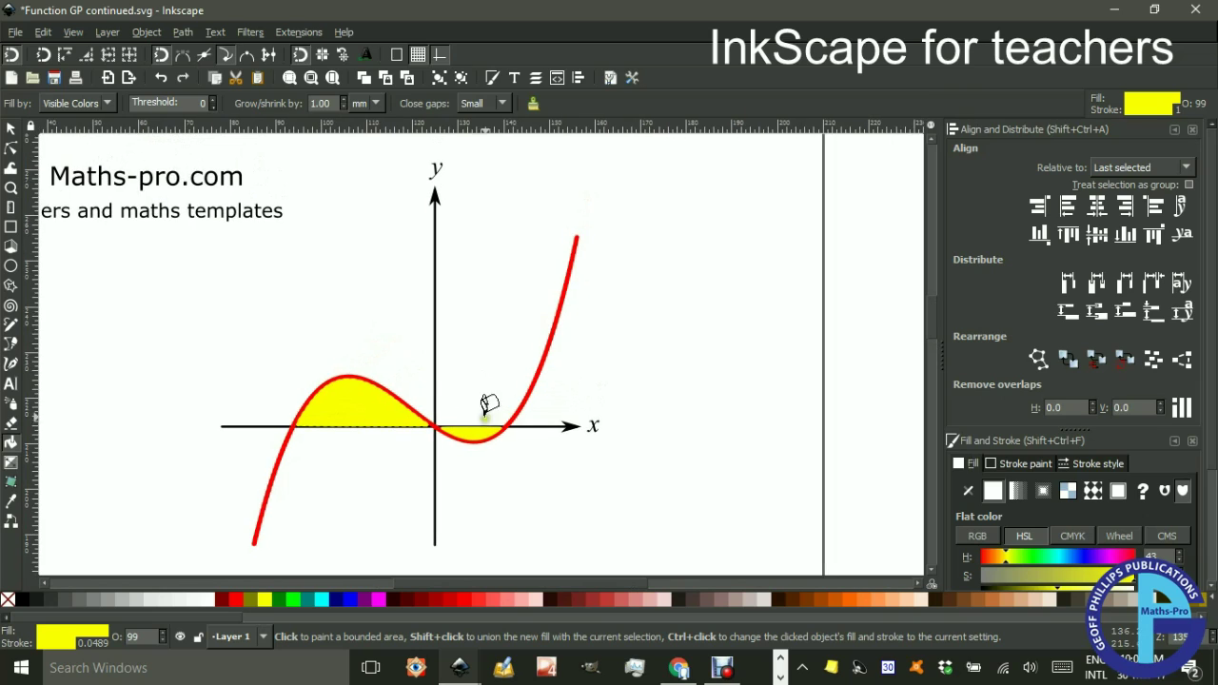
Lower both yellow fills to the bottom, behind the axes and red curve
left_click(10, 127)
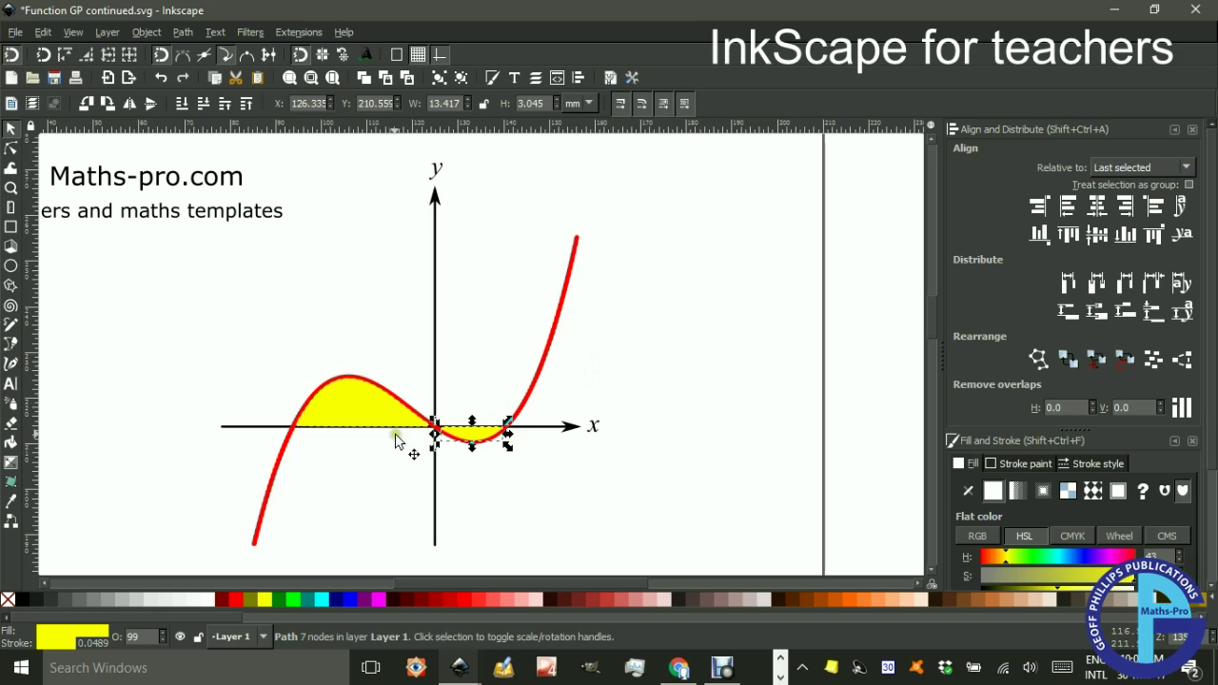
left_click(353, 405, "shift")
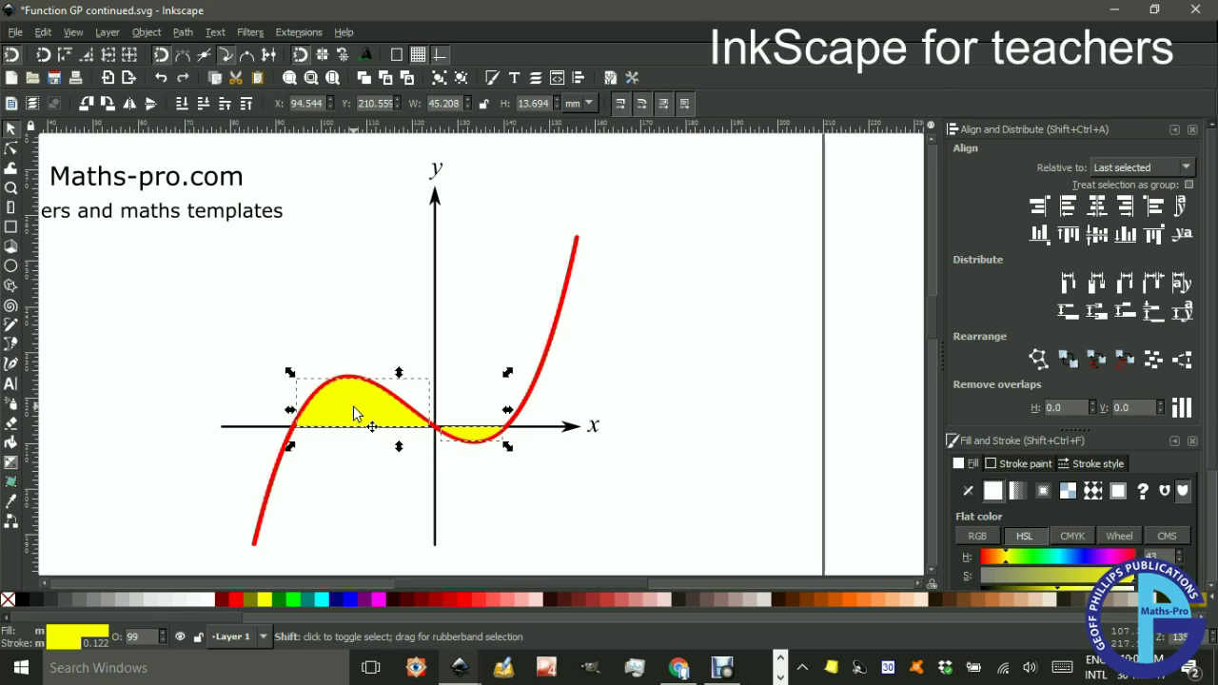
left_click(181, 105)
left_click(313, 289)
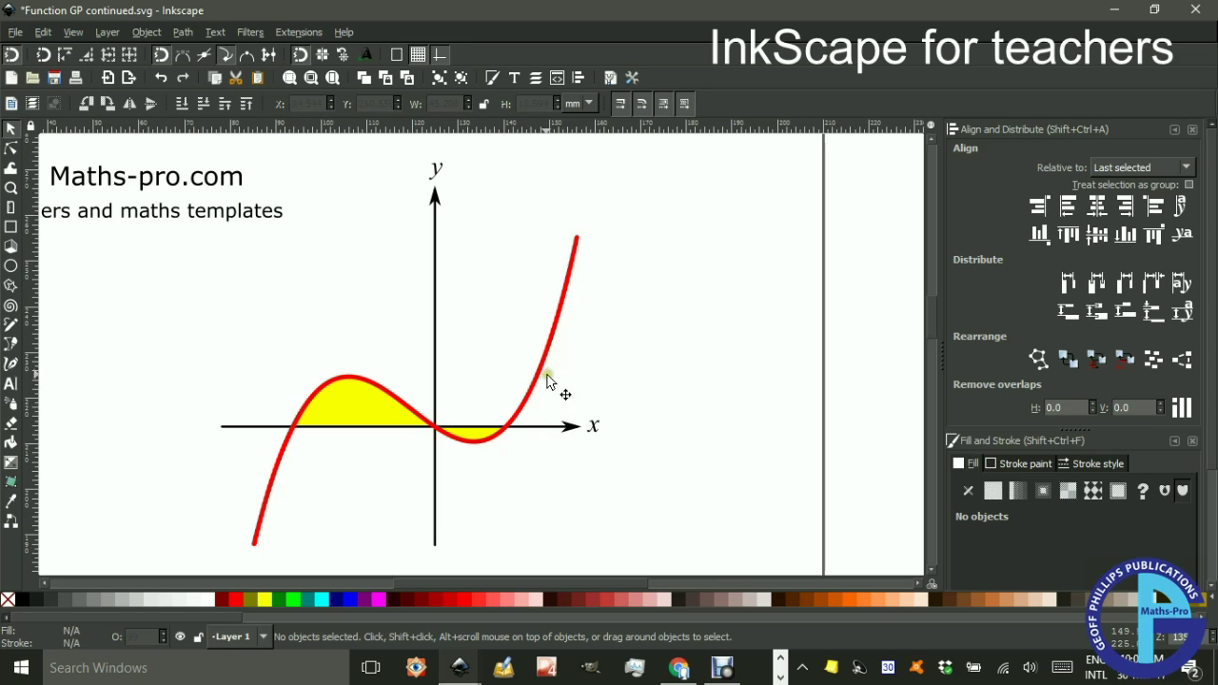
Draw a vertical Pen line from the x-axis up to the rising curve
left_click(11, 345)
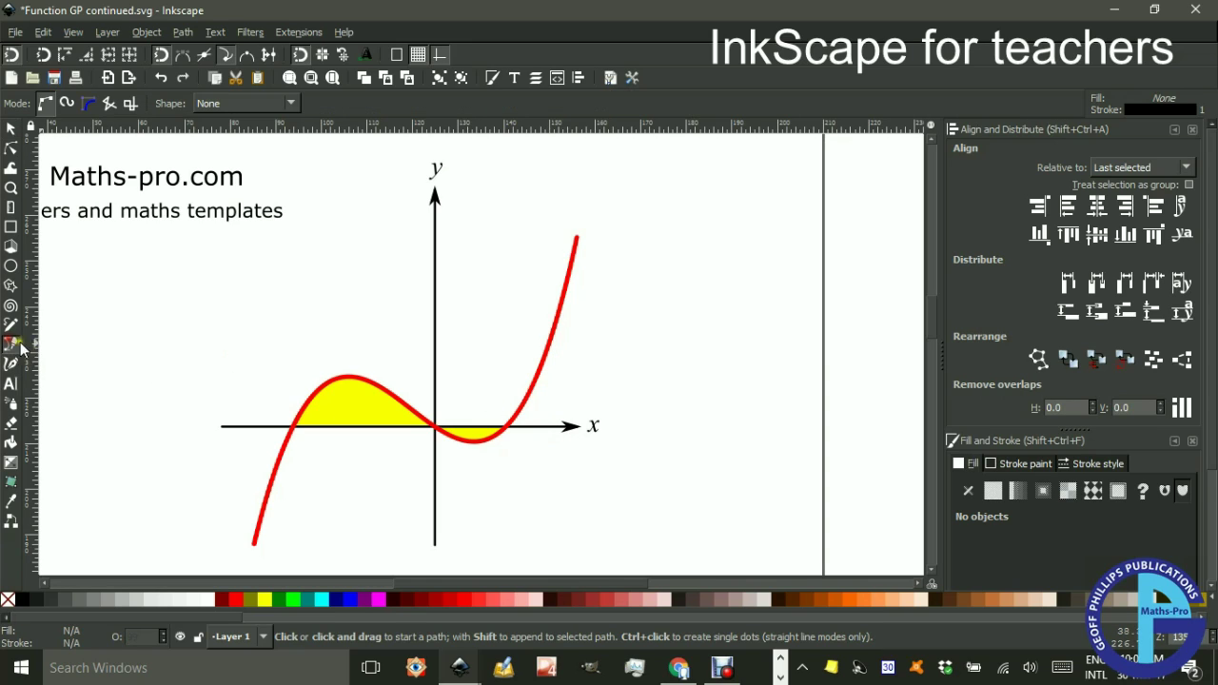
left_click(554, 426)
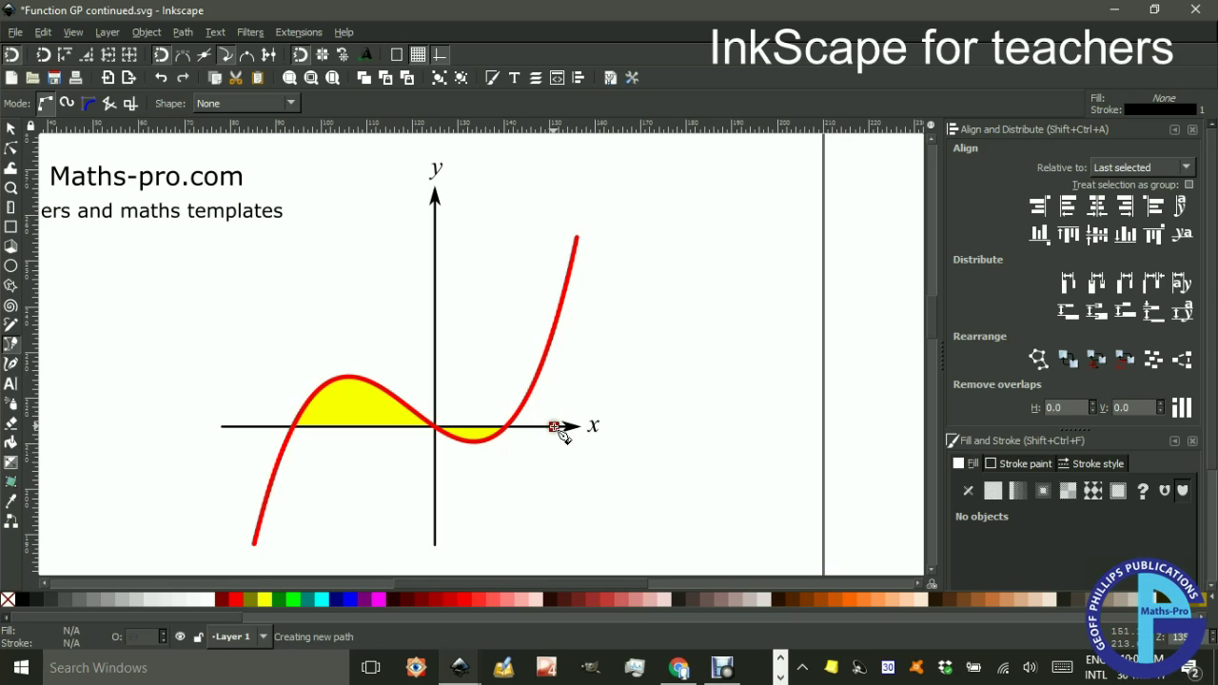
double_click(557, 323)
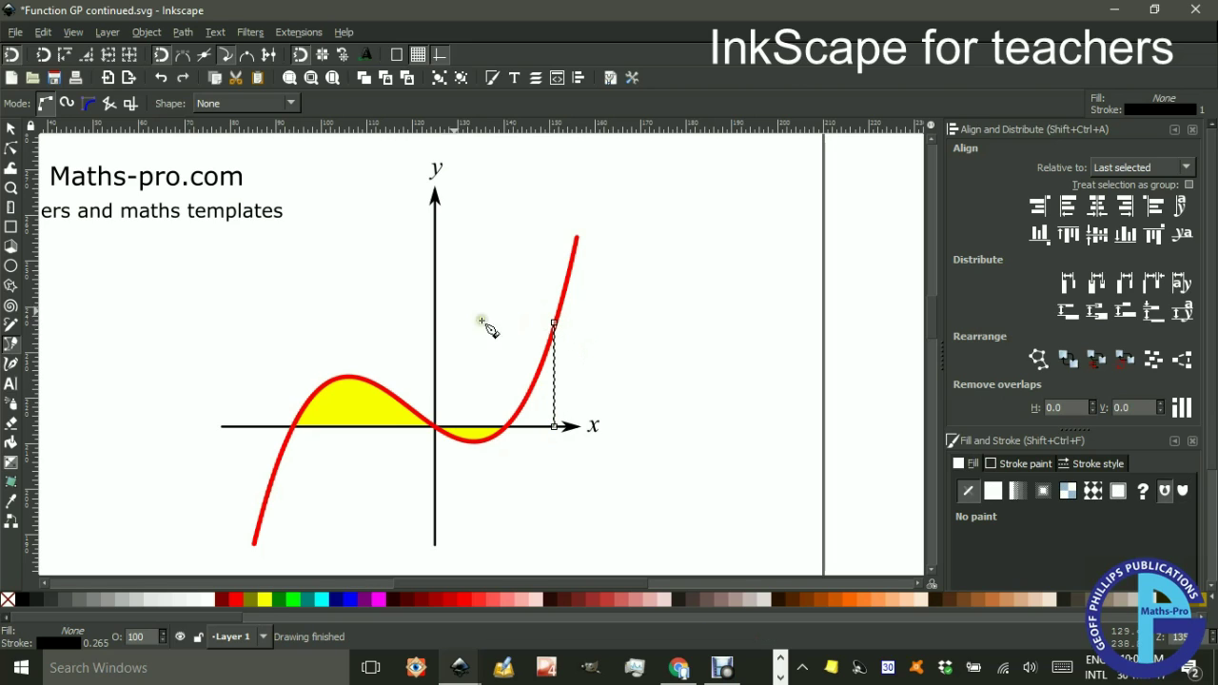
left_click(10, 129)
left_click(255, 269)
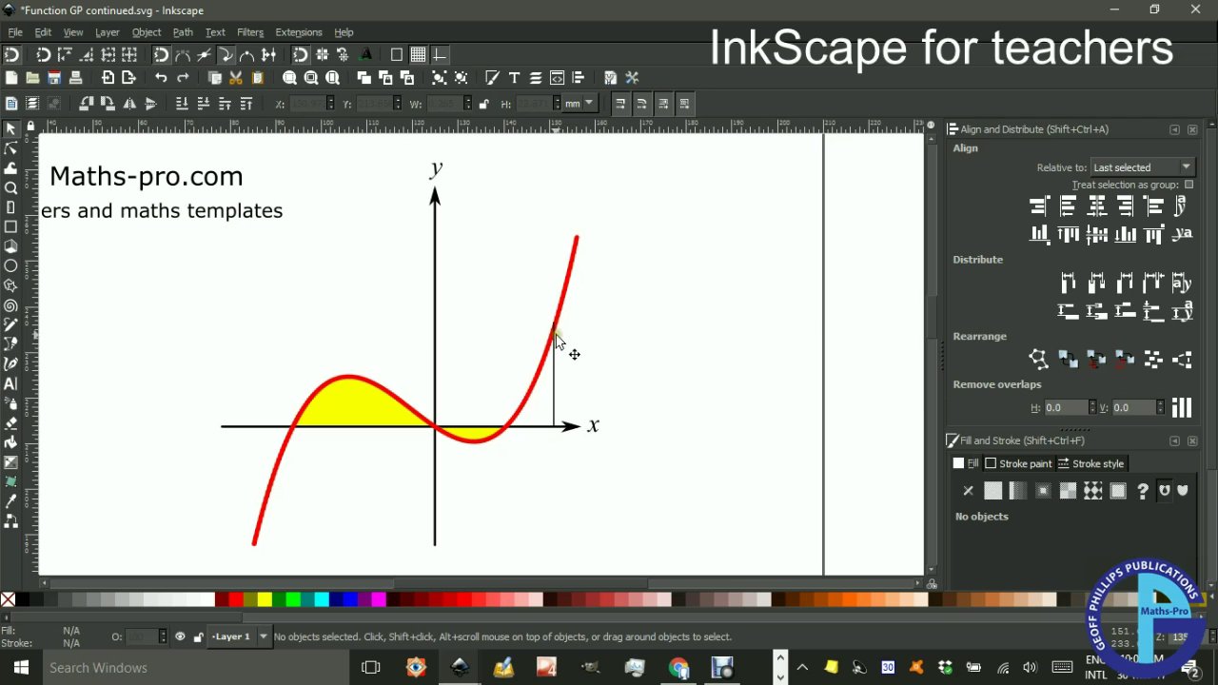
left_click(556, 382)
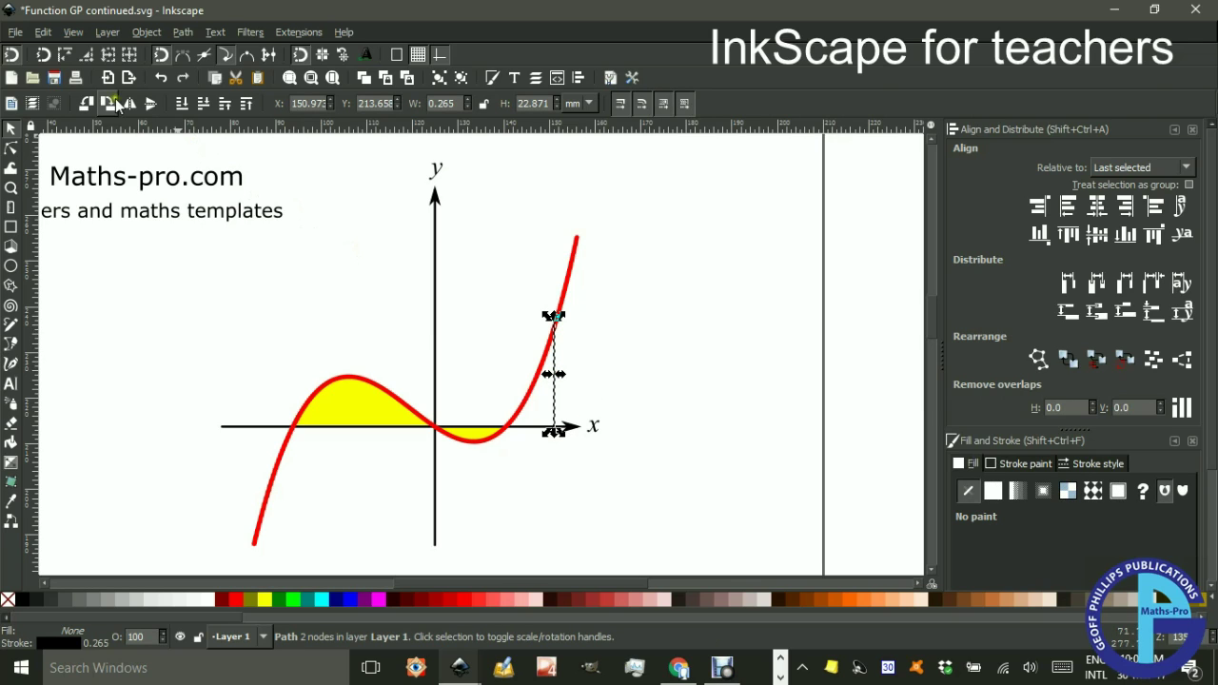
left_click(614, 328)
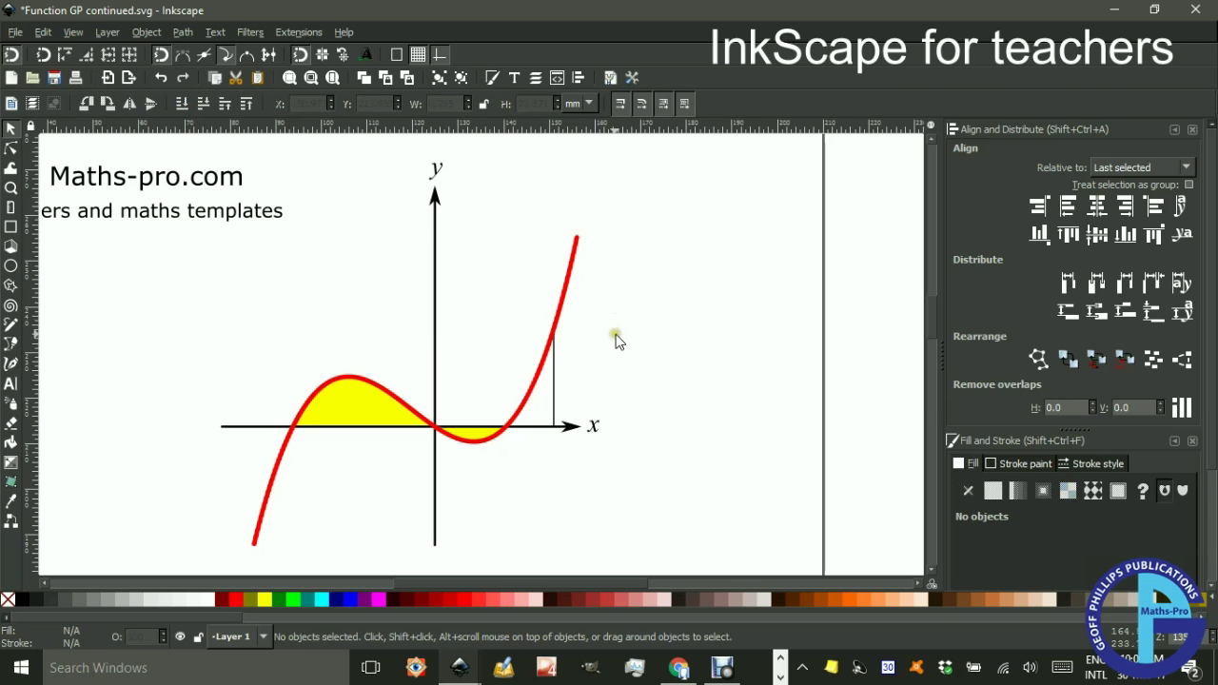
Fill the region bounded by curve, axis and line yellow, then lower it to the bottom
scroll(550, 480, "up", 2)
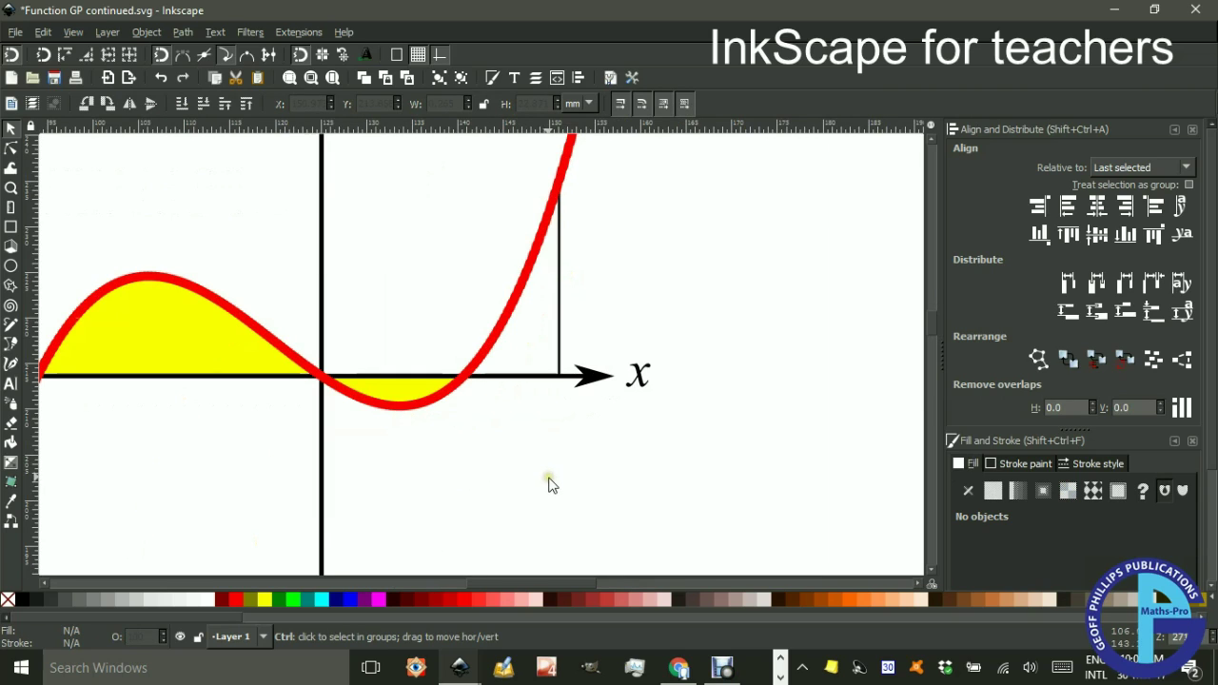
left_click(13, 444)
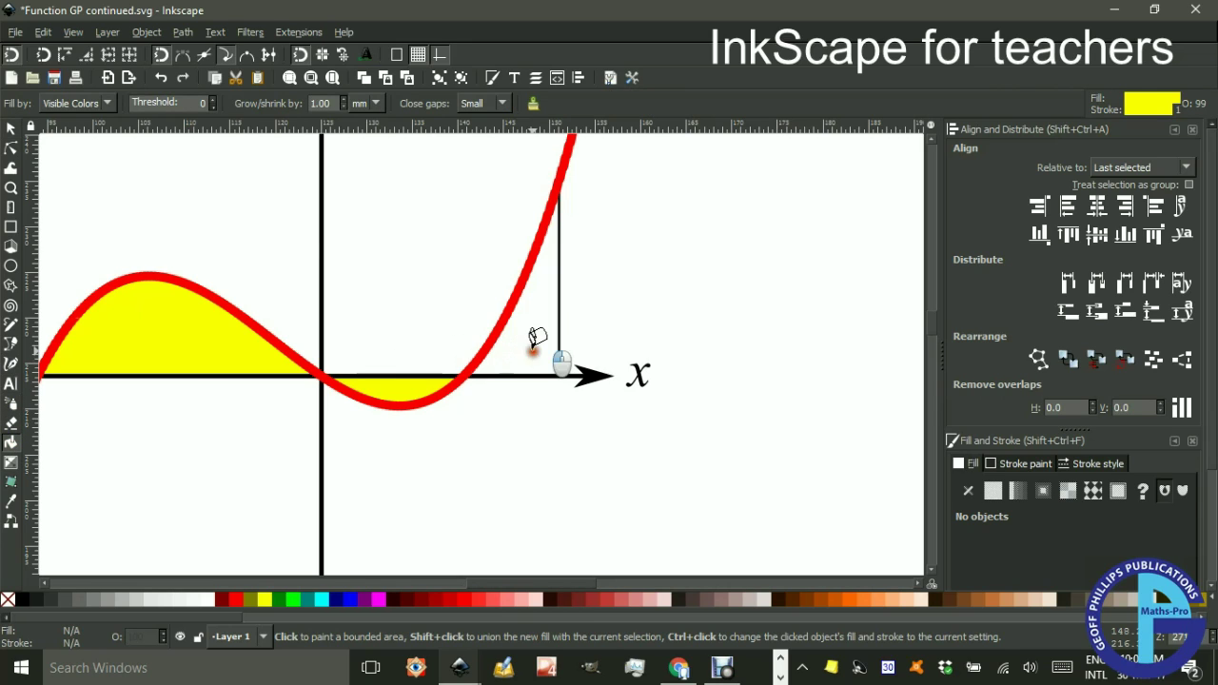
left_click(536, 338)
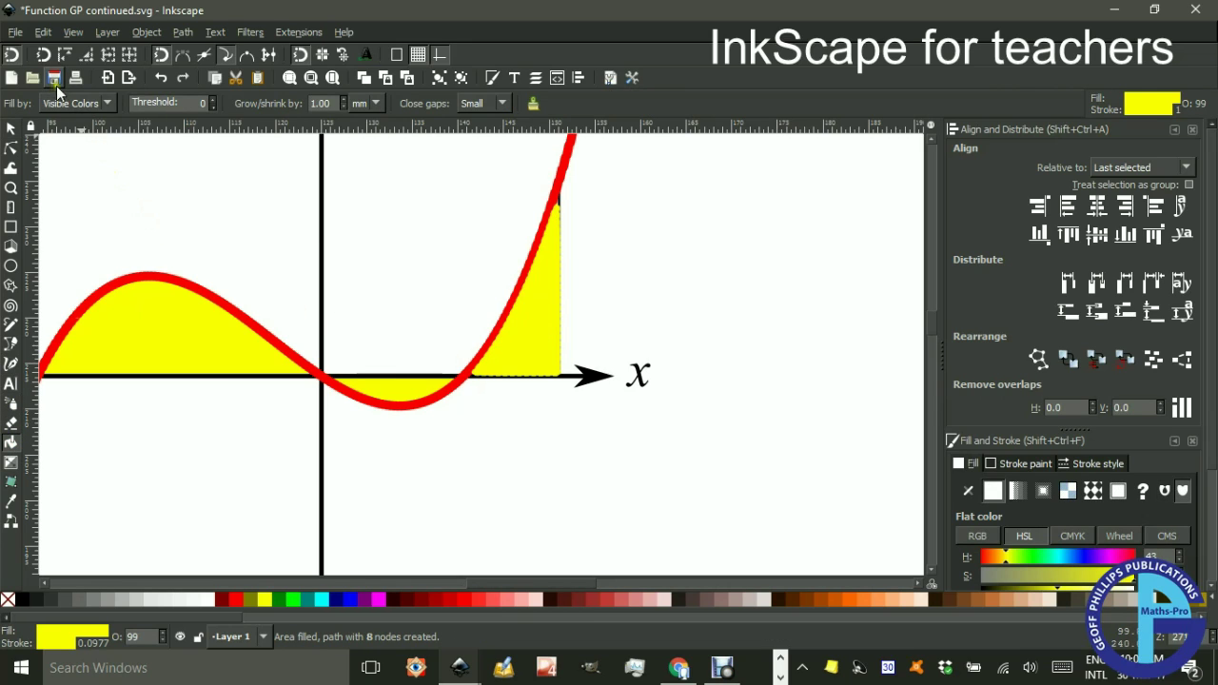
left_click(9, 133)
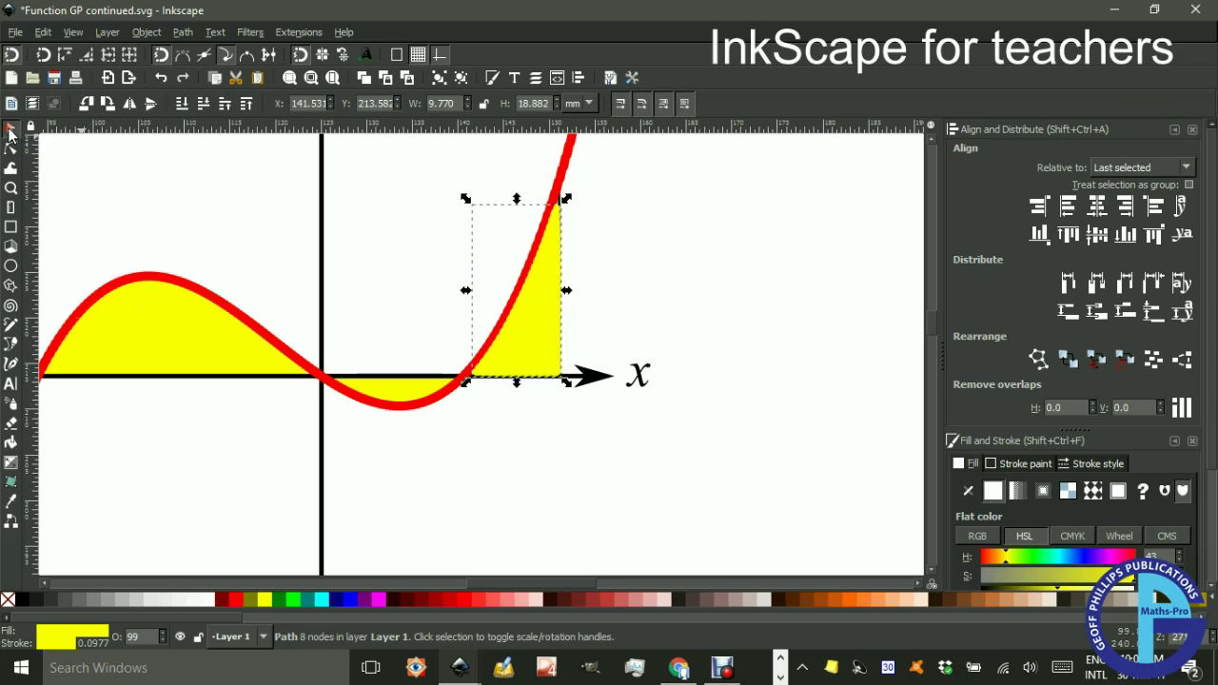
left_click(185, 107)
left_click(678, 329)
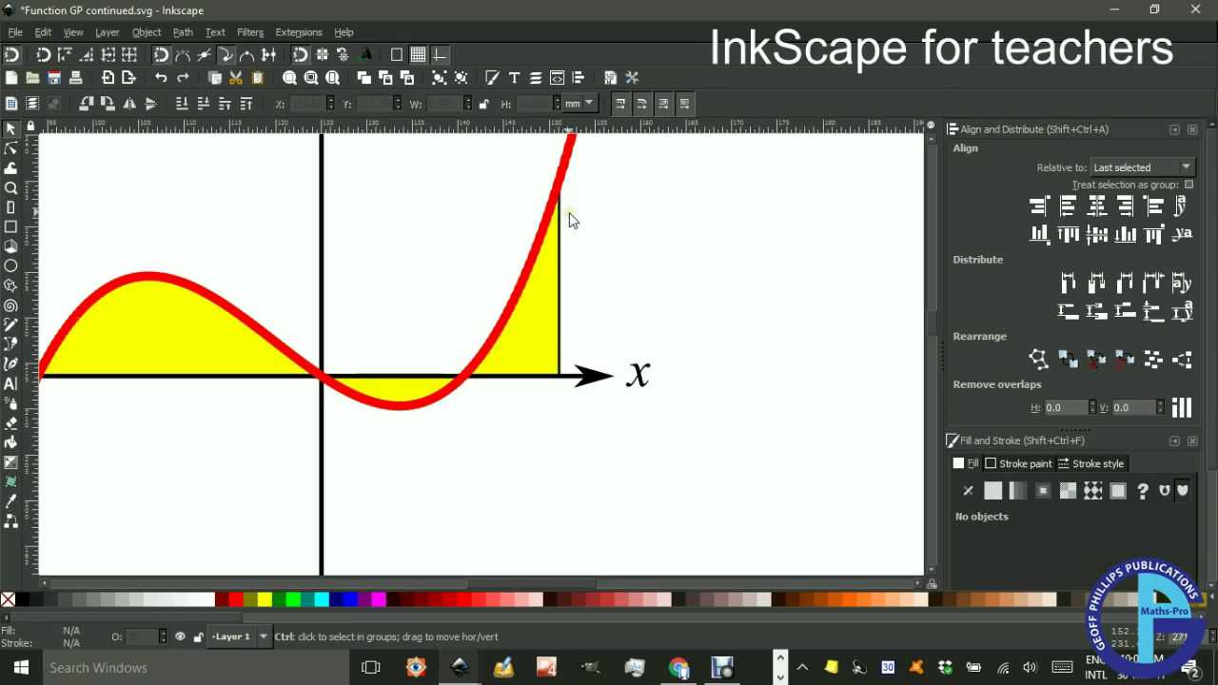
Fill the white gap beside the curve and boundary line yellow, lowered to the bottom
scroll(569, 221, "up", 7, "ctrl")
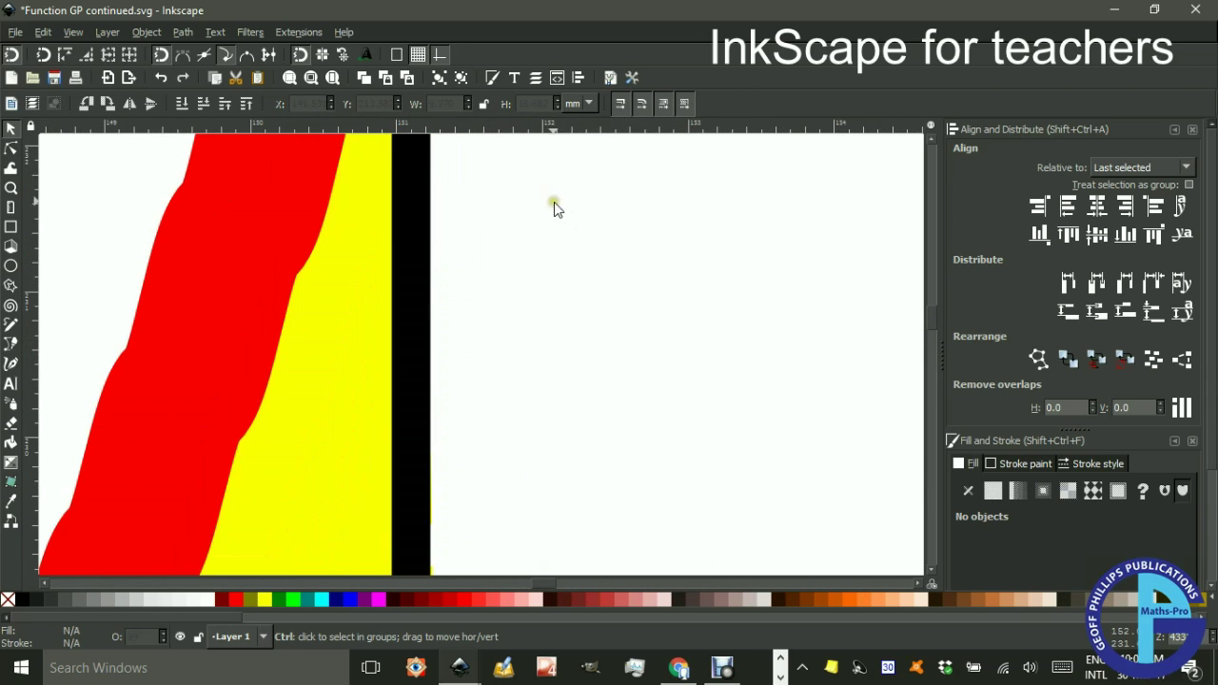
left_click_drag(554, 202, 631, 478)
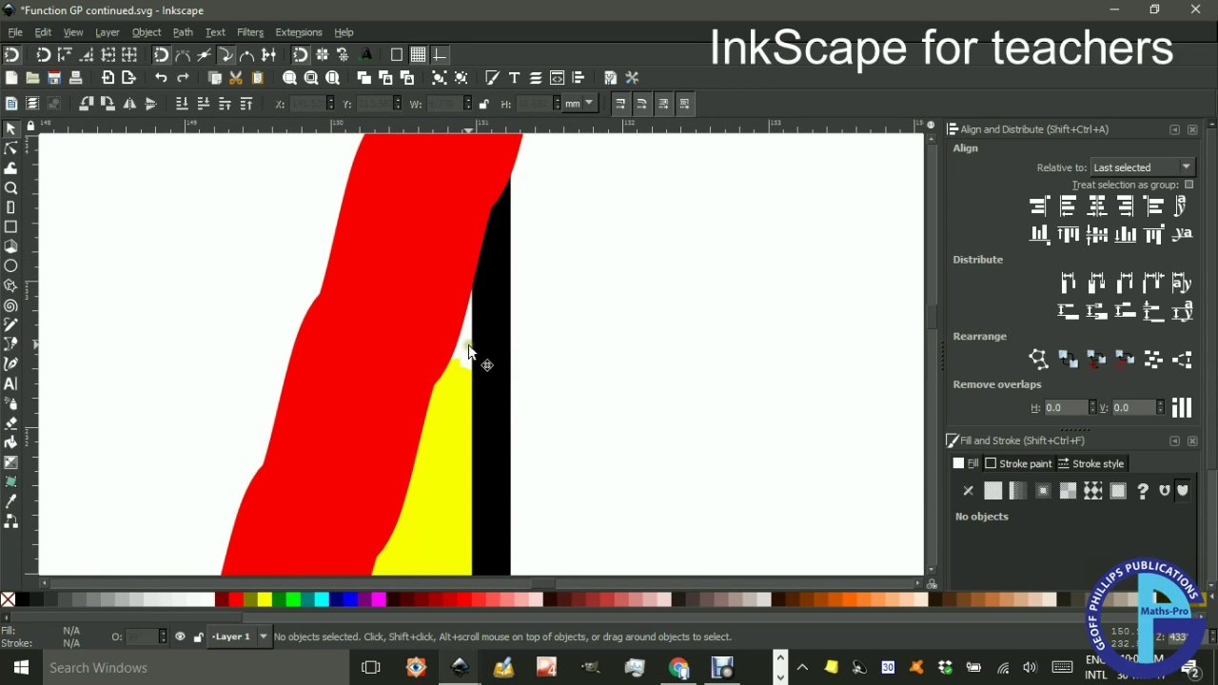
scroll(478, 362, "up", 2, "ctrl")
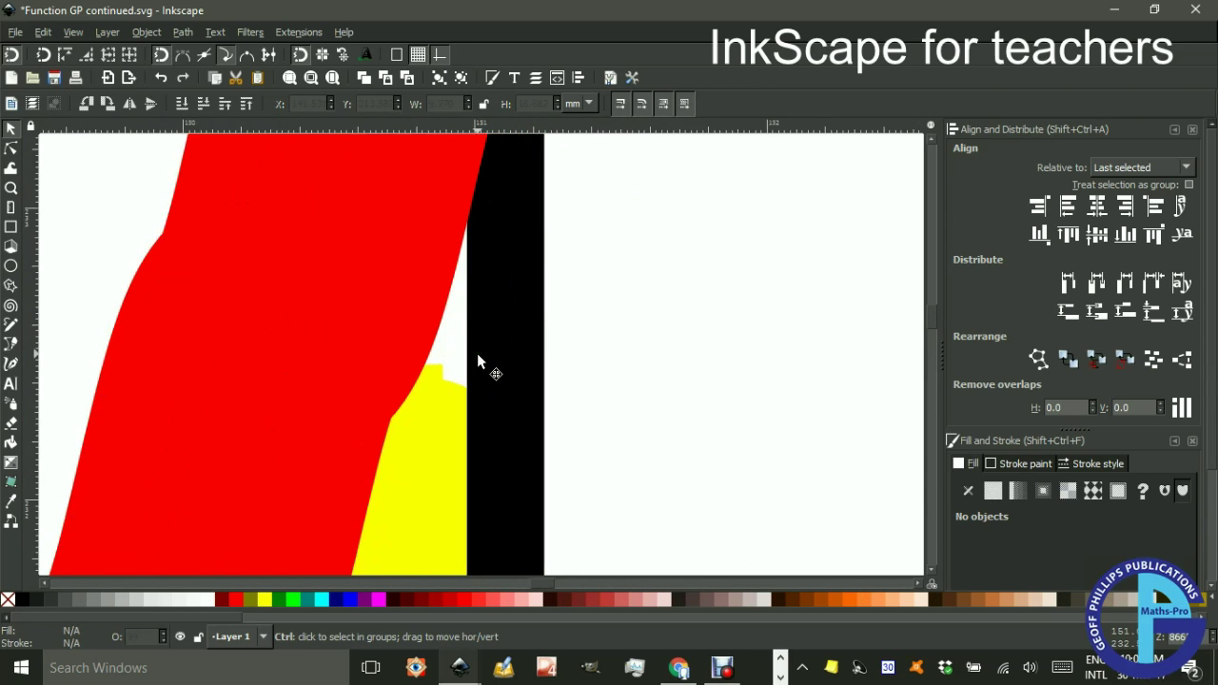
left_click(11, 444)
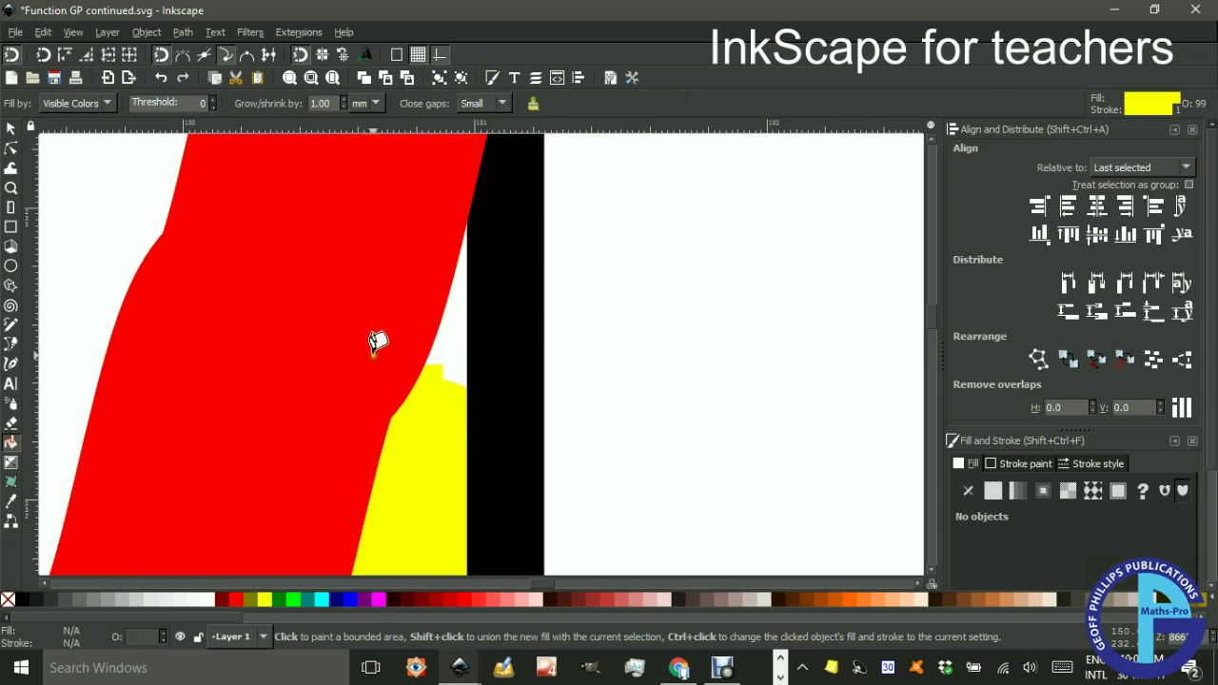
left_click(458, 315)
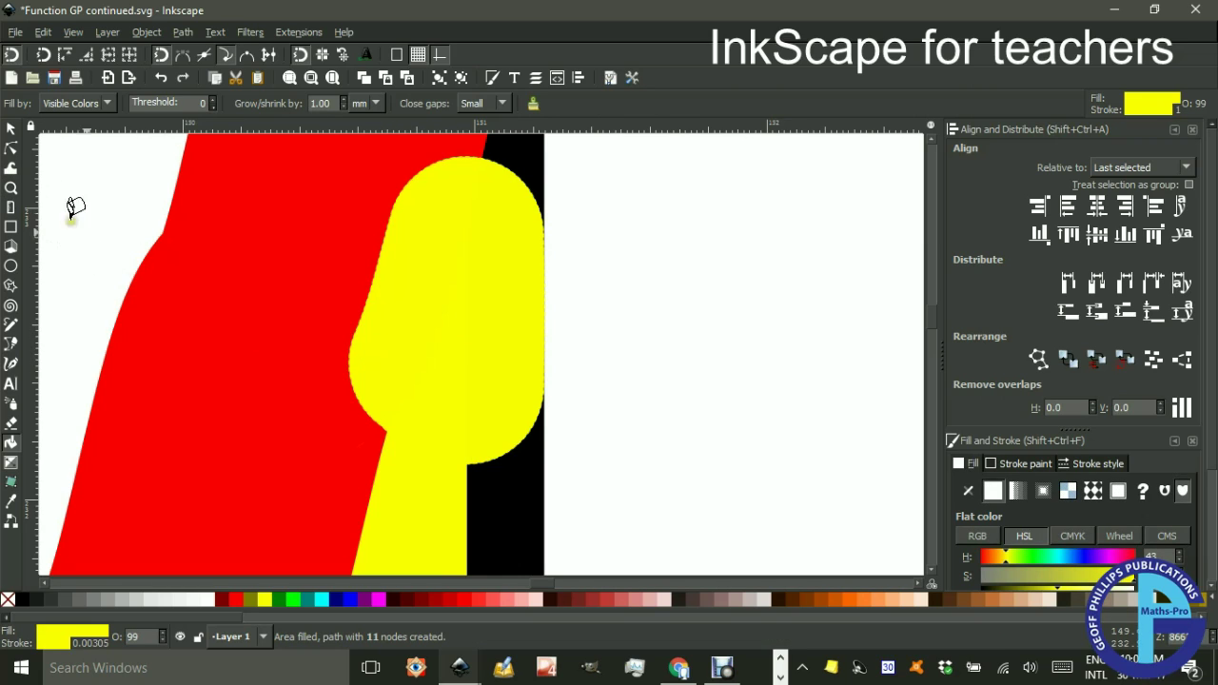
left_click(11, 129)
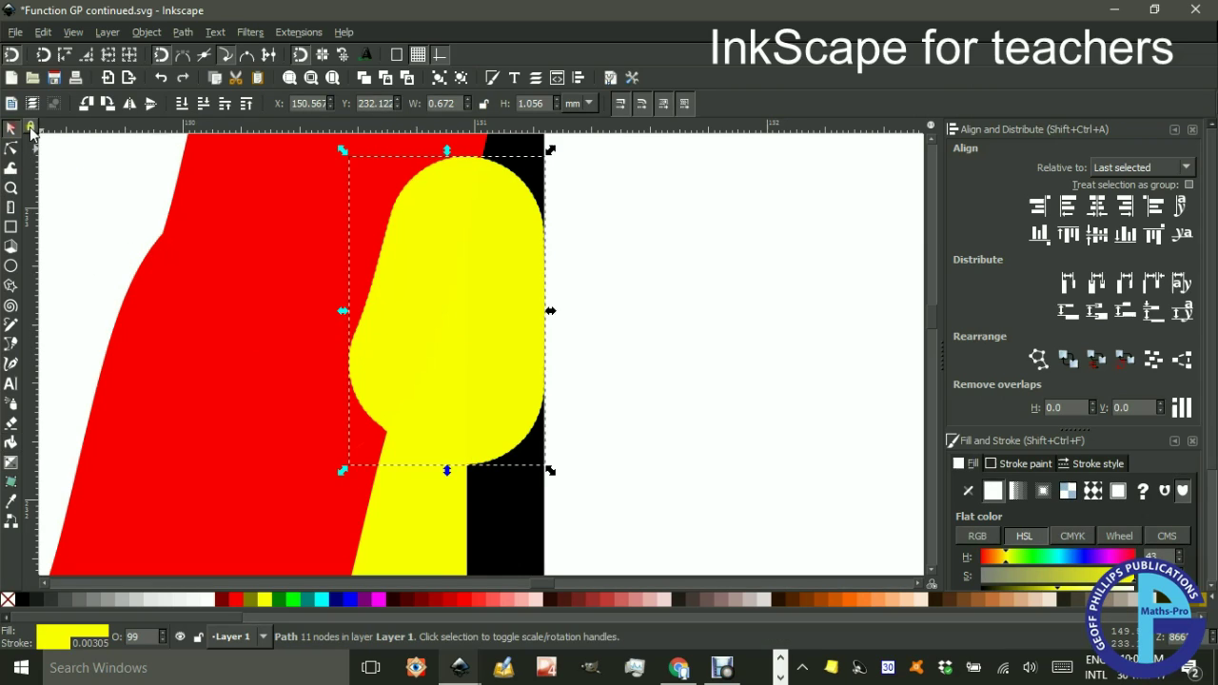
left_click(181, 104)
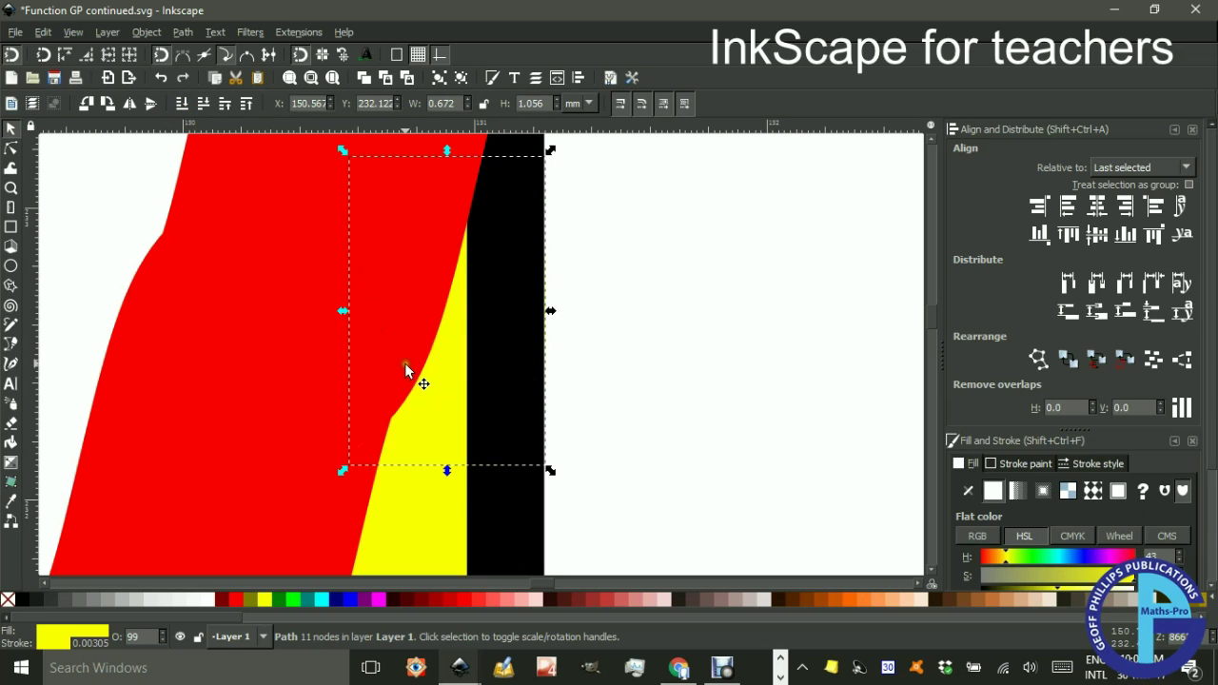
scroll(404, 363, "down", 3, "ctrl")
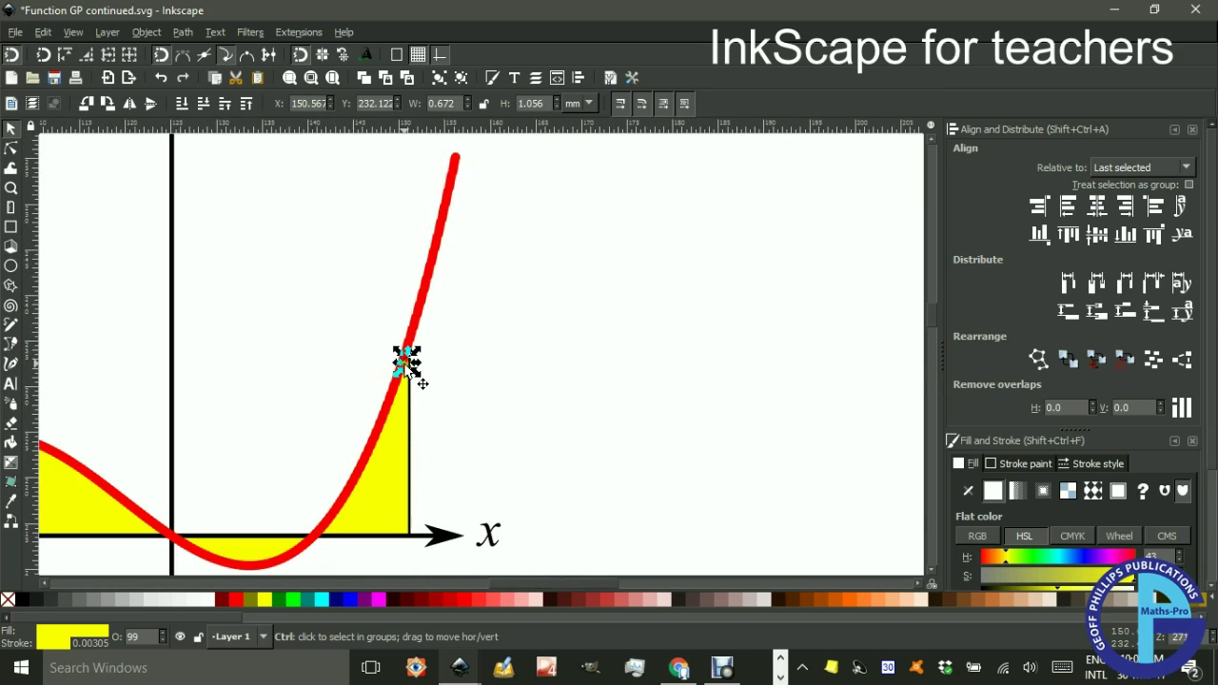
scroll(407, 363, "down", 1, "ctrl")
left_click_drag(315, 340, 558, 346)
left_click(702, 378)
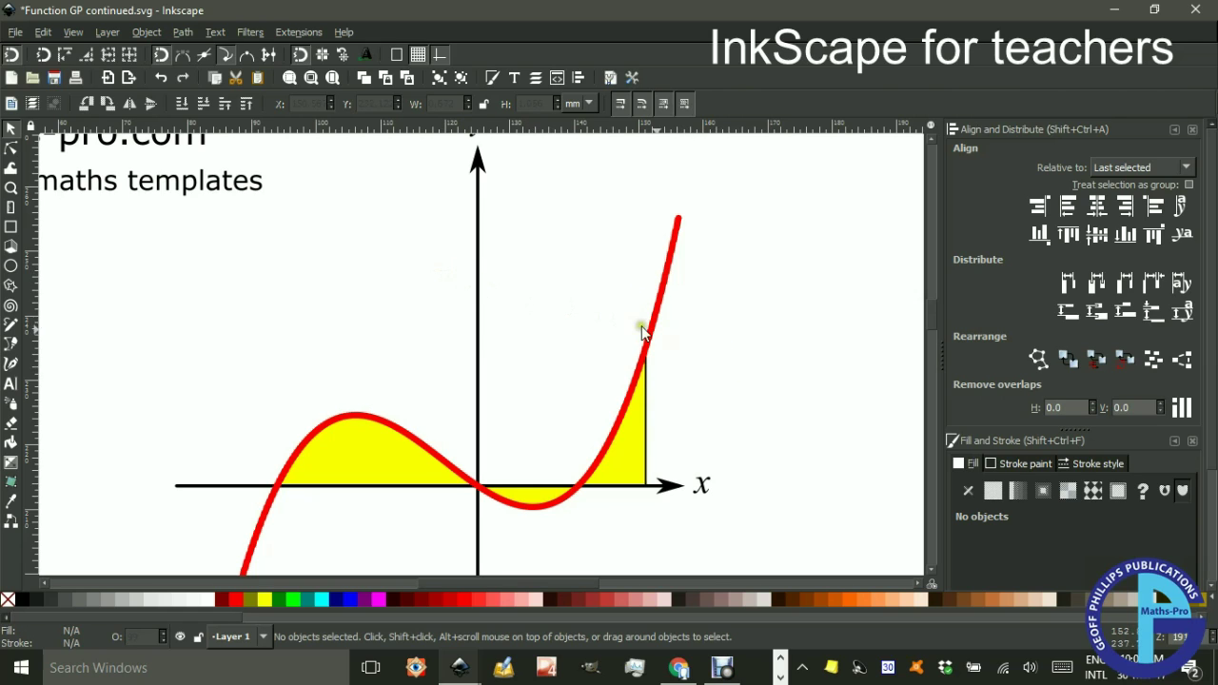
scroll(671, 343, "right", 5)
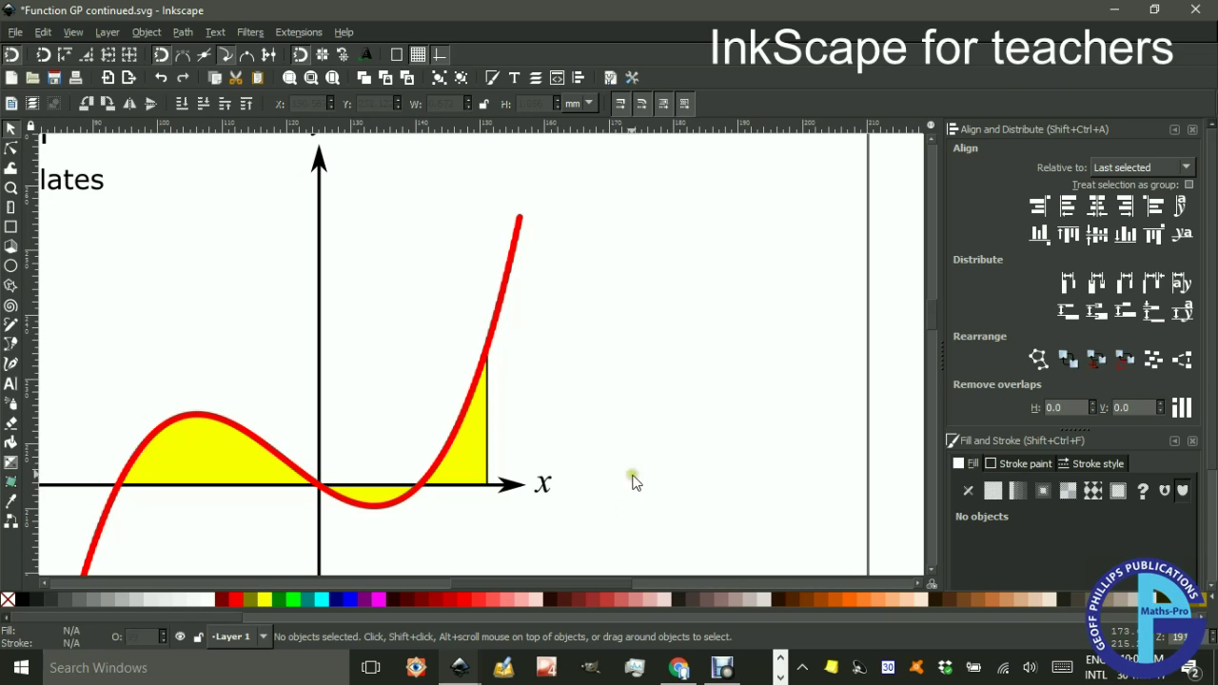
left_click(778, 678)
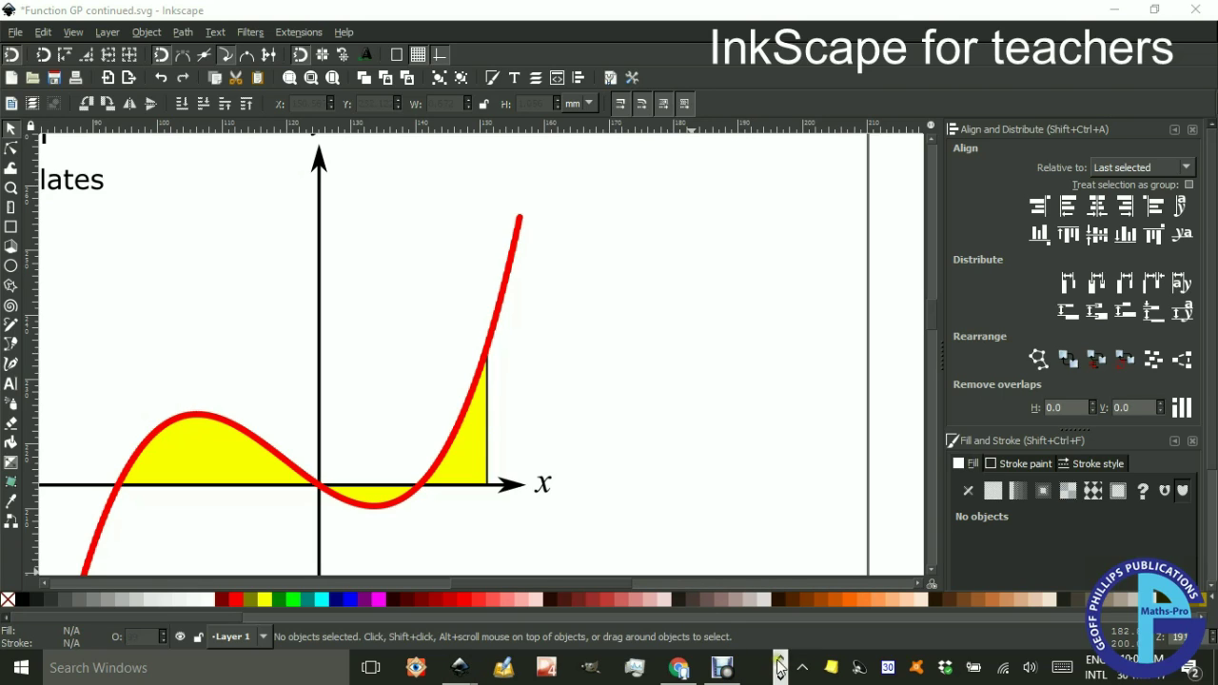
left_click(778, 663)
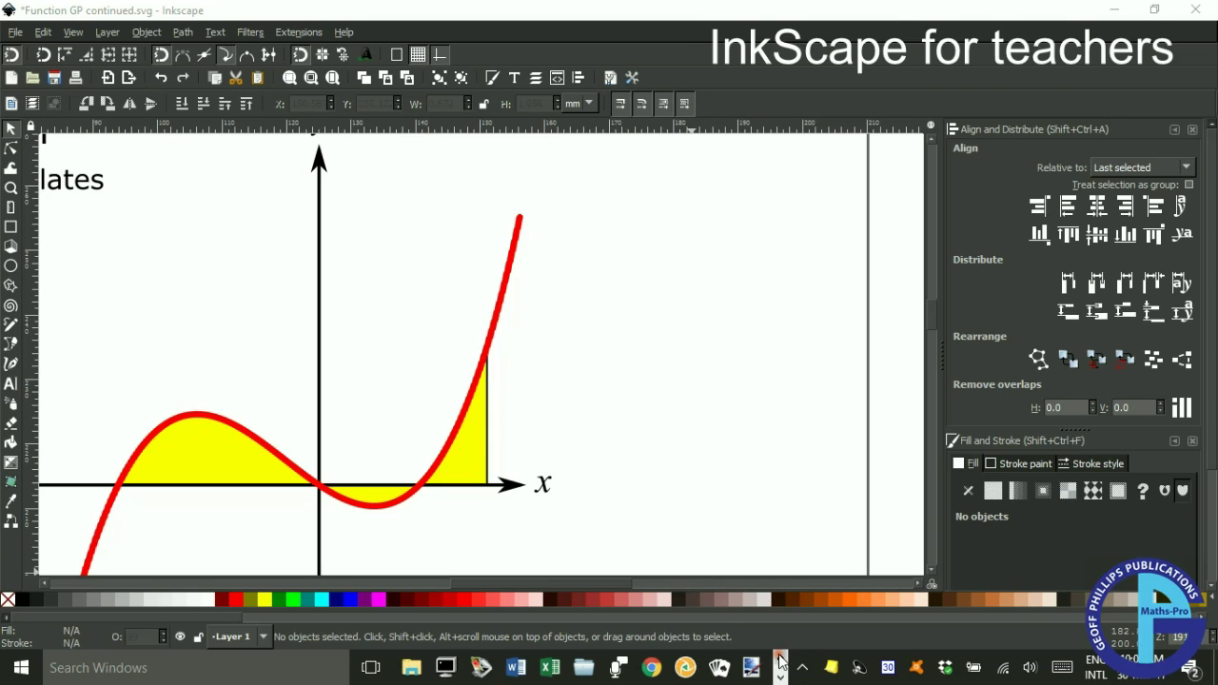
Launch Word on a blank document and open the Insert > Object dialog
left_click(515, 669)
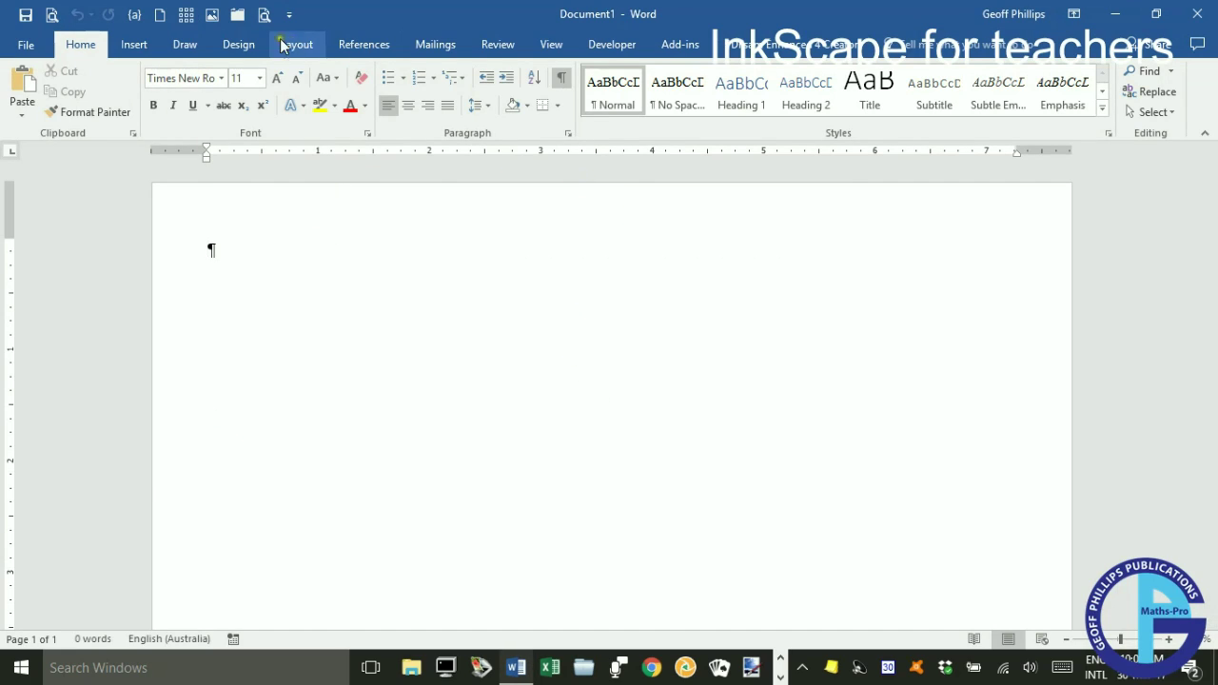
left_click(134, 44)
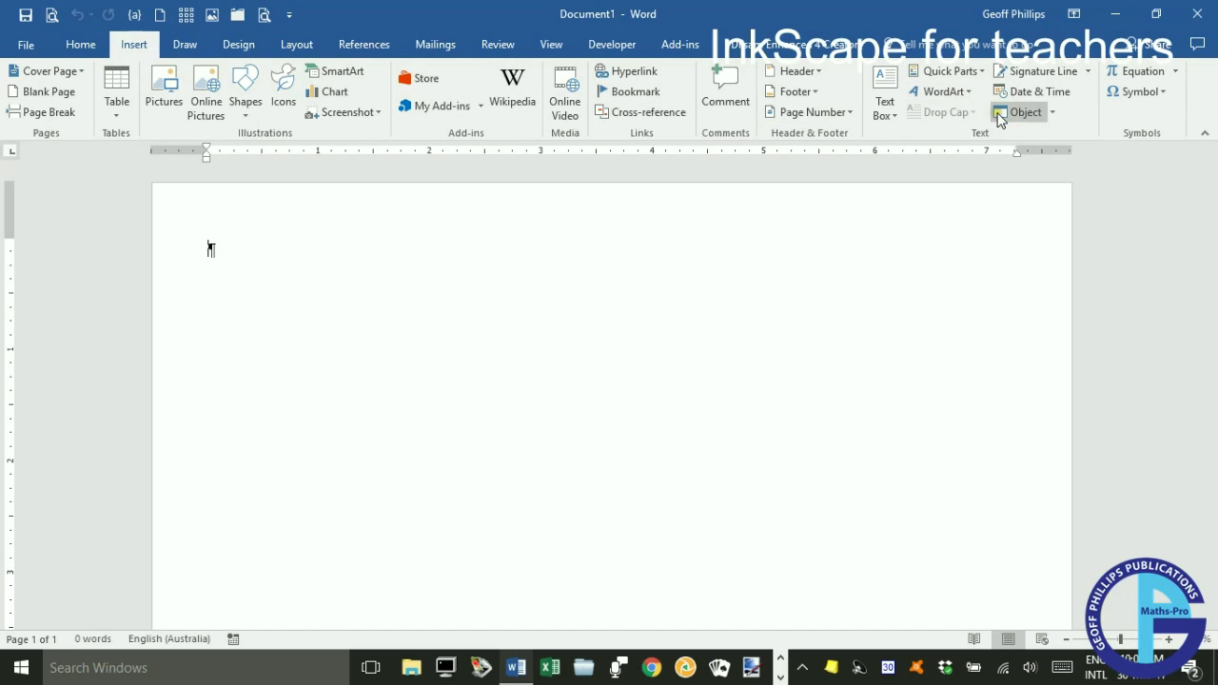
left_click(1053, 112)
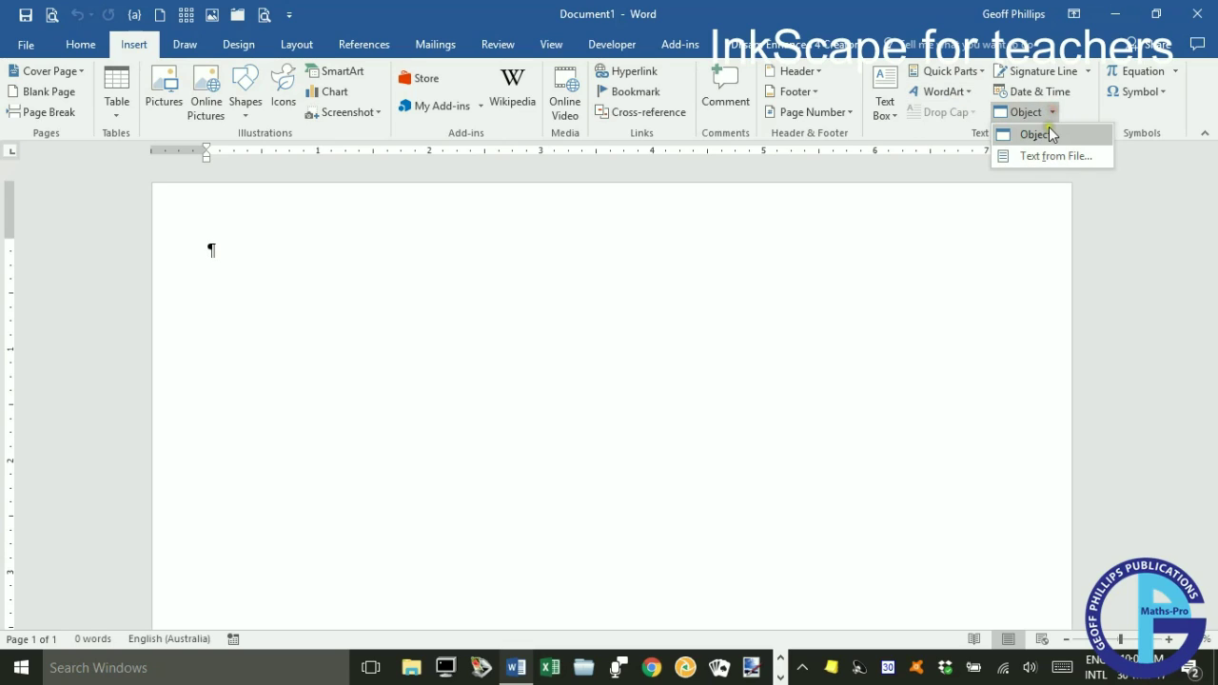
left_click(1051, 135)
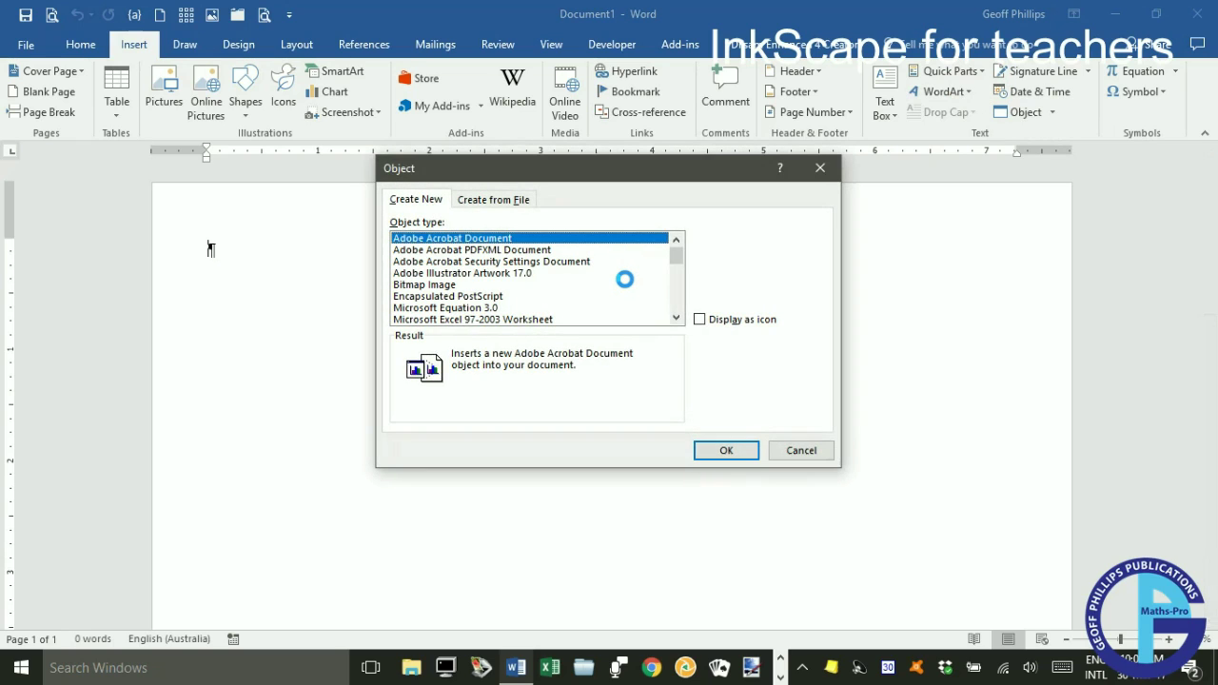
Insert a Microsoft Equation 3.0 object reading f(x)=x(x+2)(x-1), fixing the constants
left_click(488, 309)
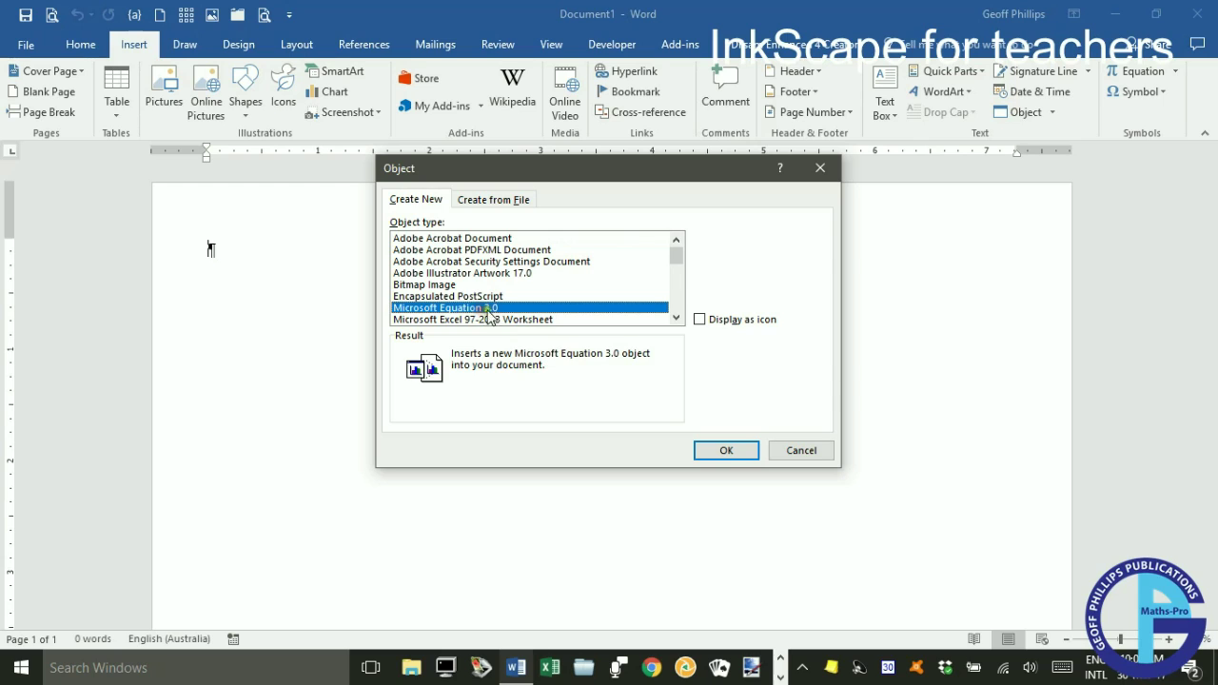
left_click(727, 451)
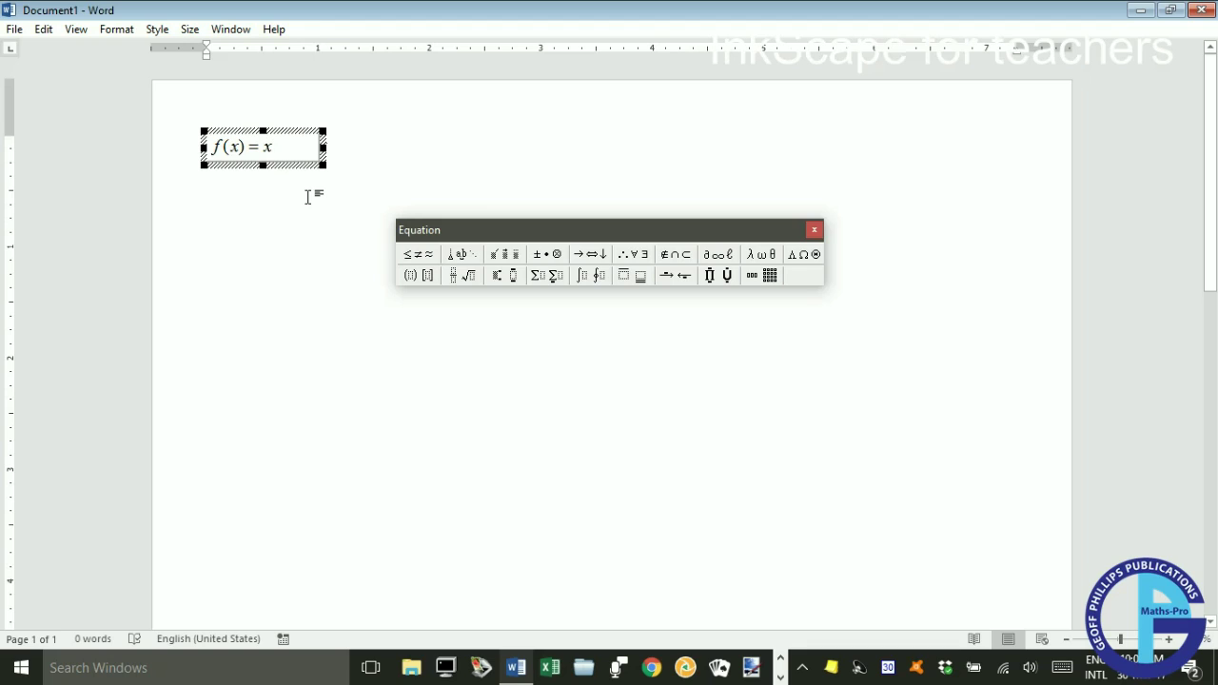
type("f(x)=x(x")
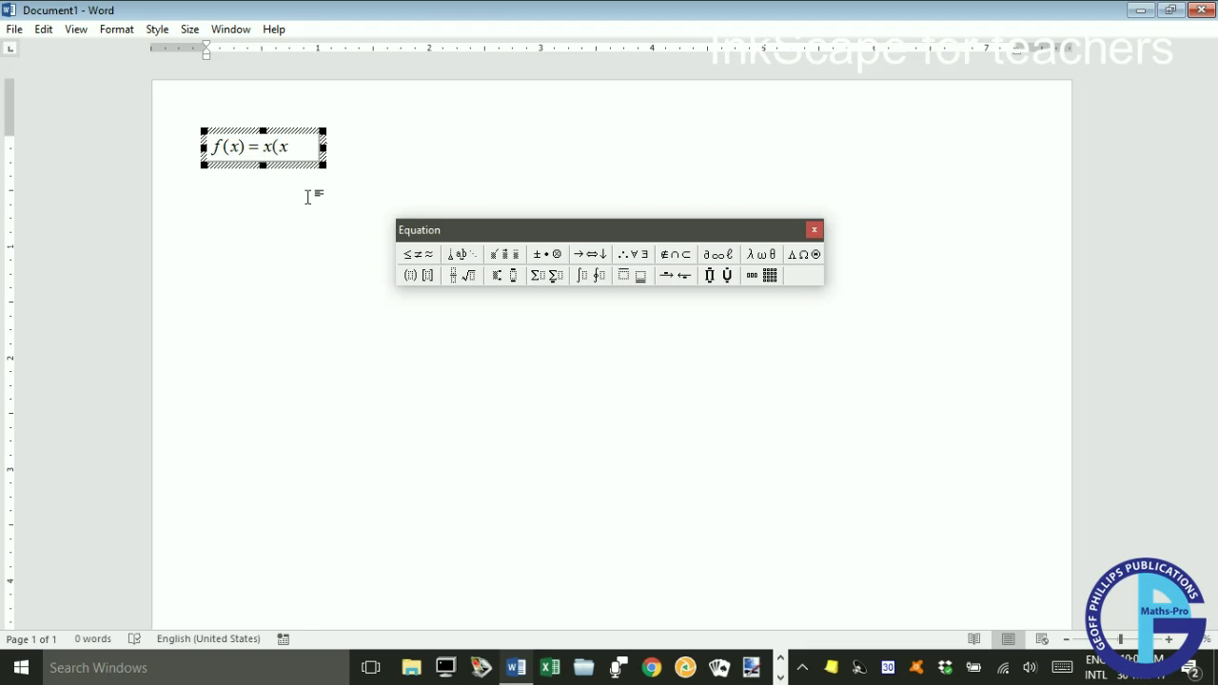
type("+")
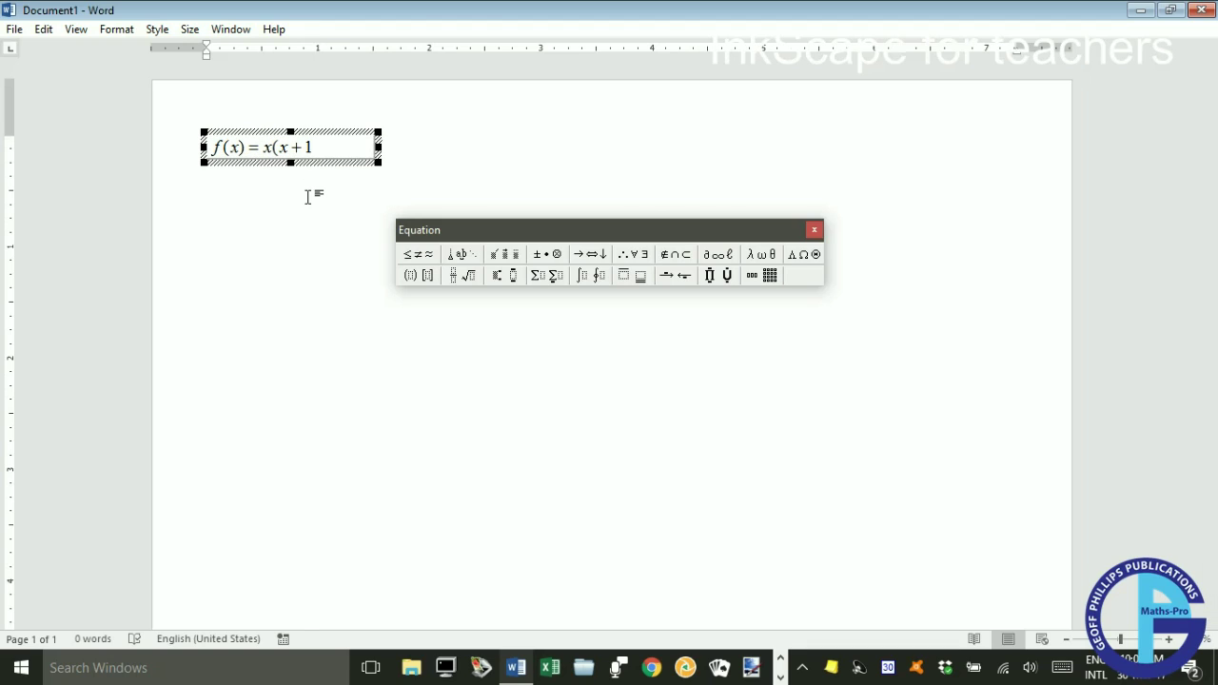
type("1)(x-2")
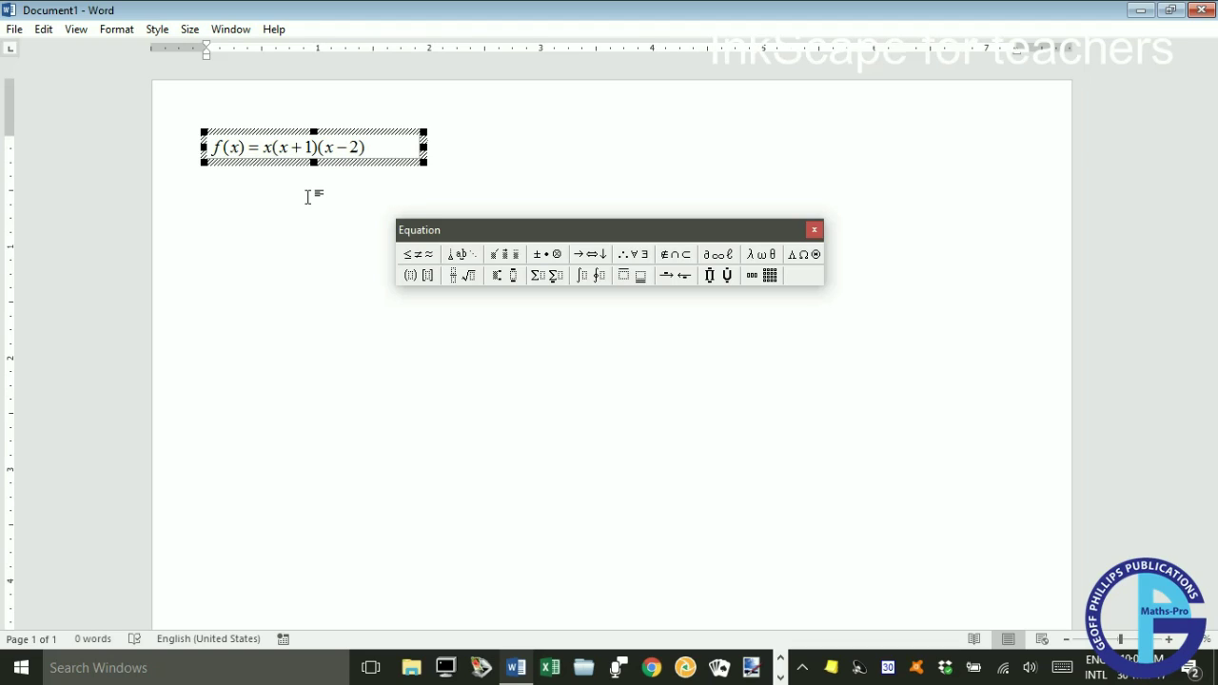
double_click(311, 148)
type("2")
double_click(354, 148)
type("1")
Close the equation editor and return to normal document editing
left_click(683, 370)
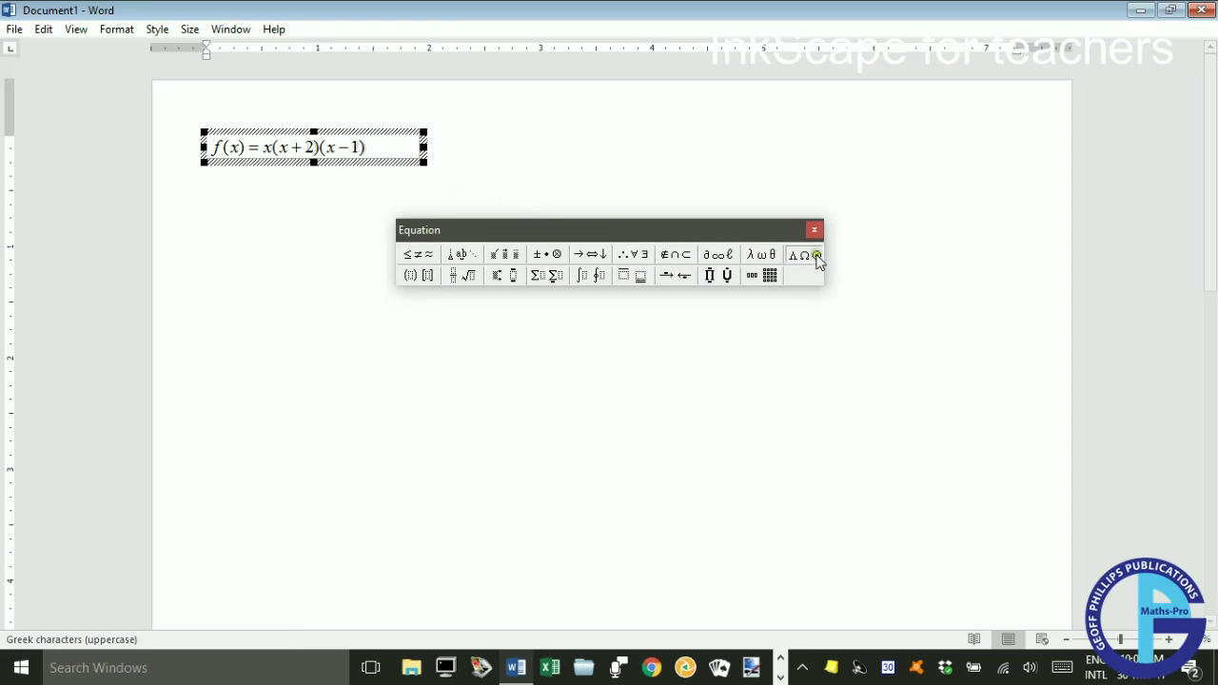
left_click(814, 232)
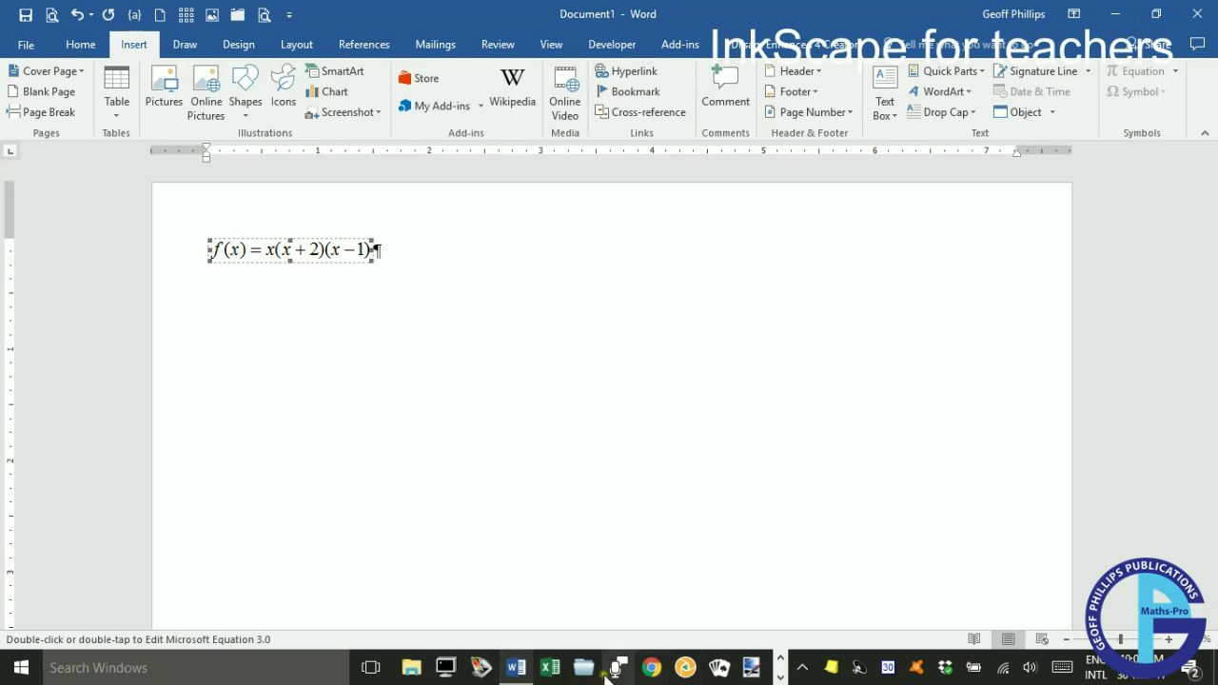
left_click(780, 677)
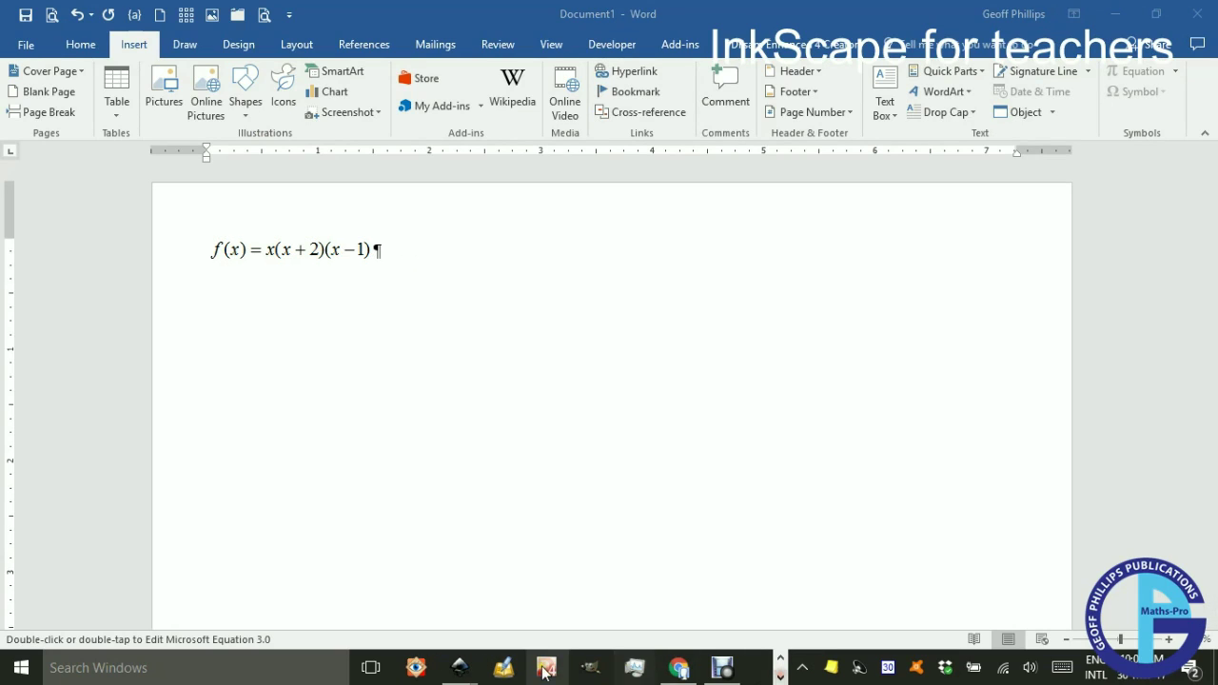
Paste the copied f(x) equation into Function GP continued.svg and group its pieces
mouse_move(461, 666)
left_click(525, 605)
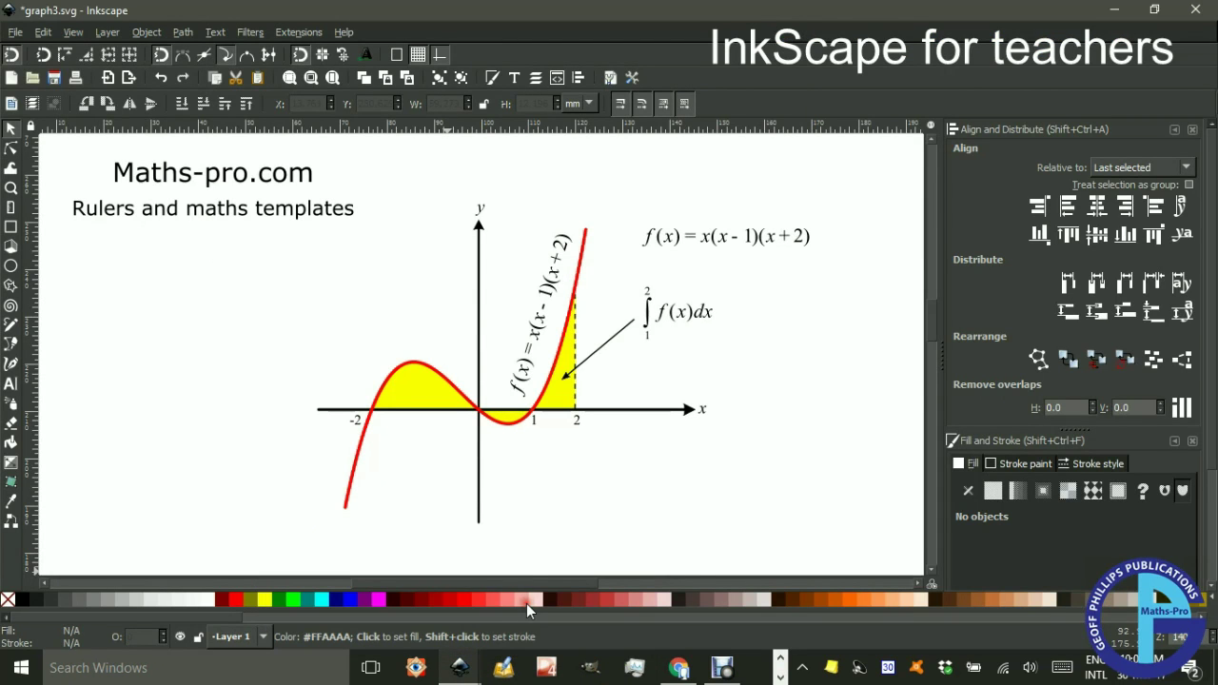
mouse_move(459, 666)
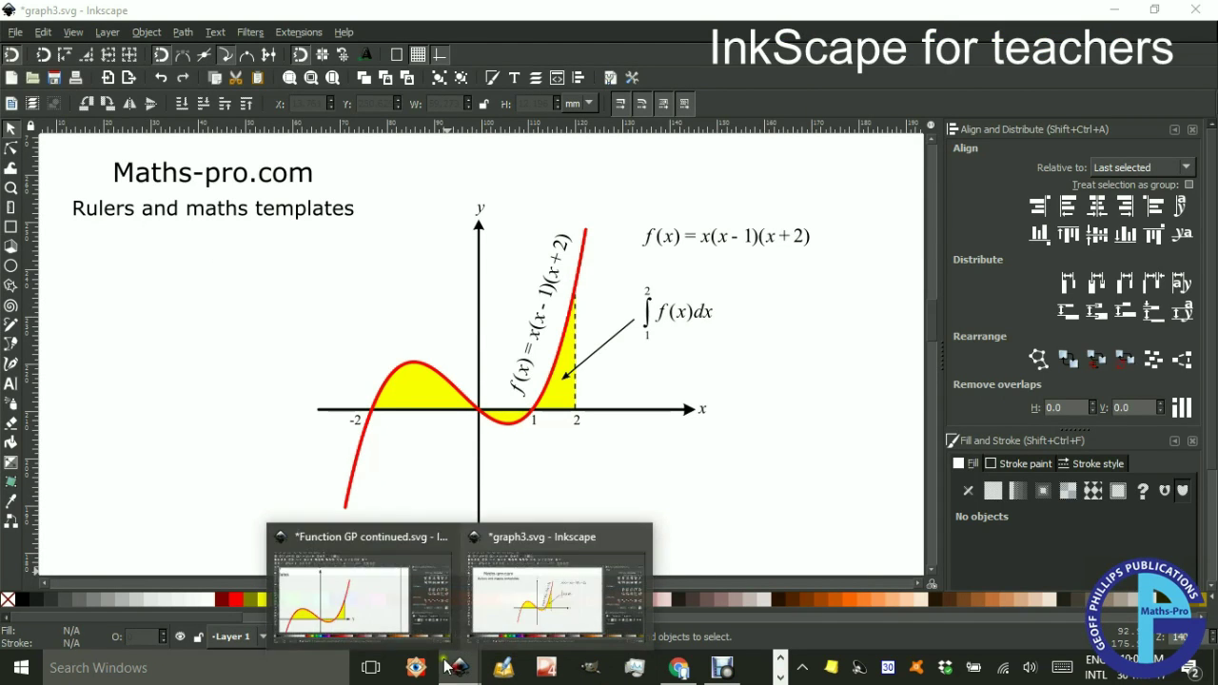
left_click(397, 617)
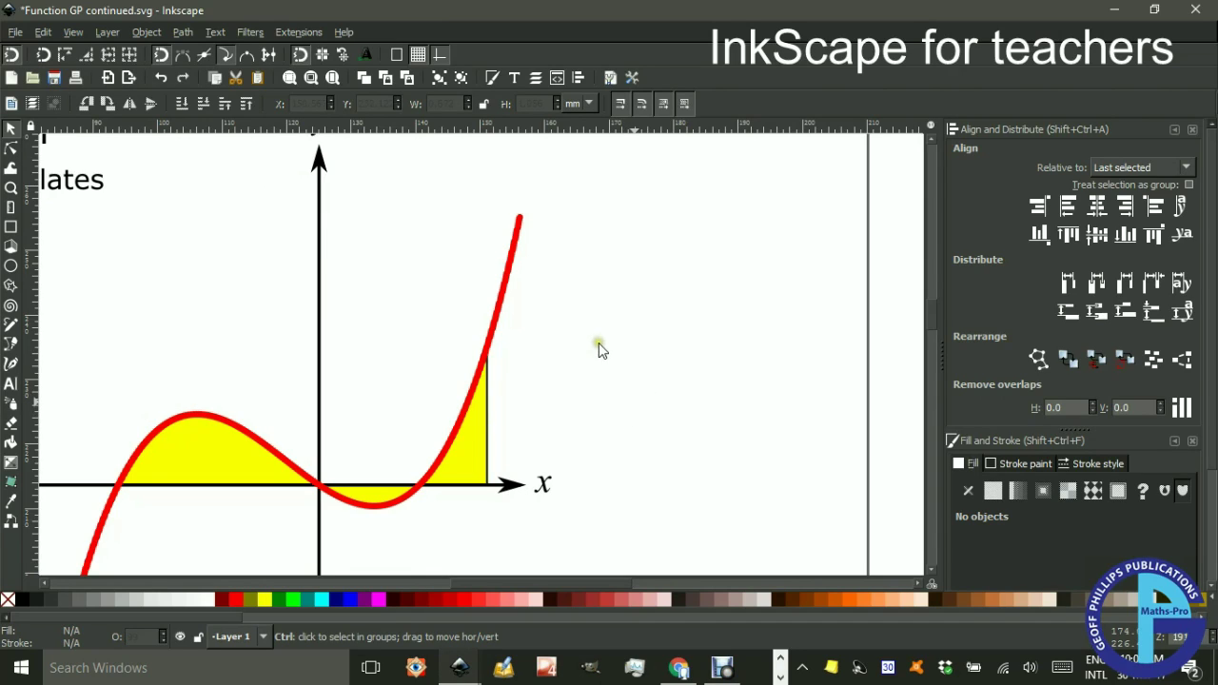
key("ctrl+v")
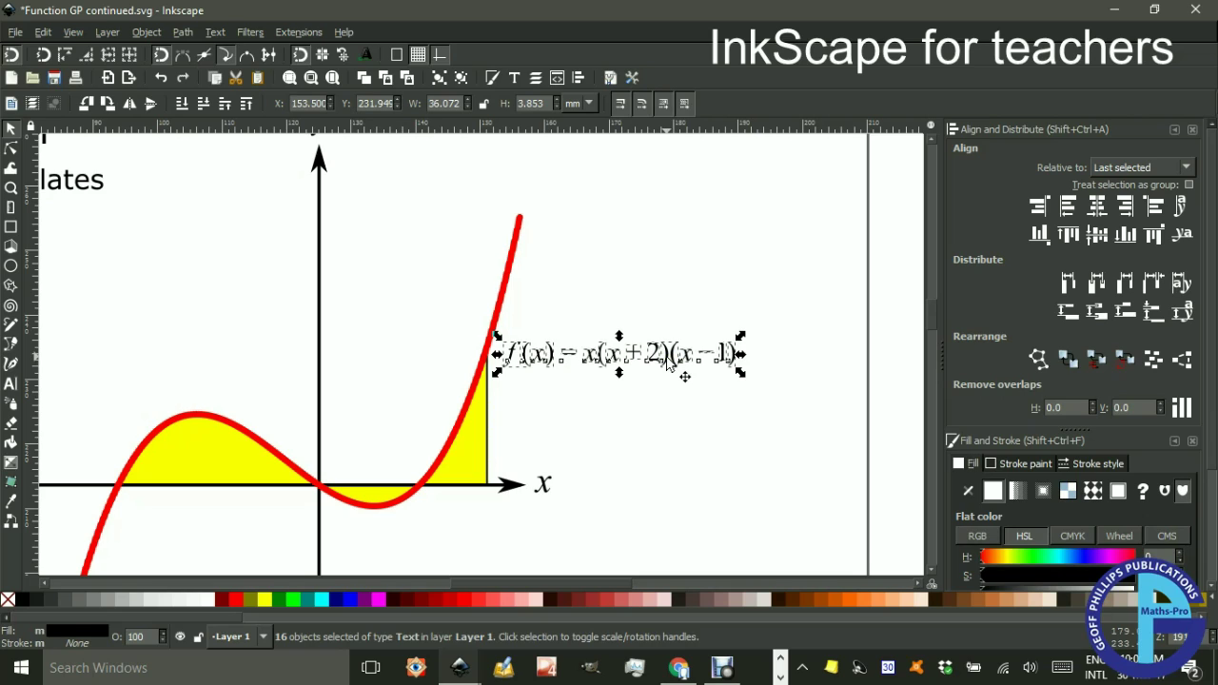
key("ctrl+g")
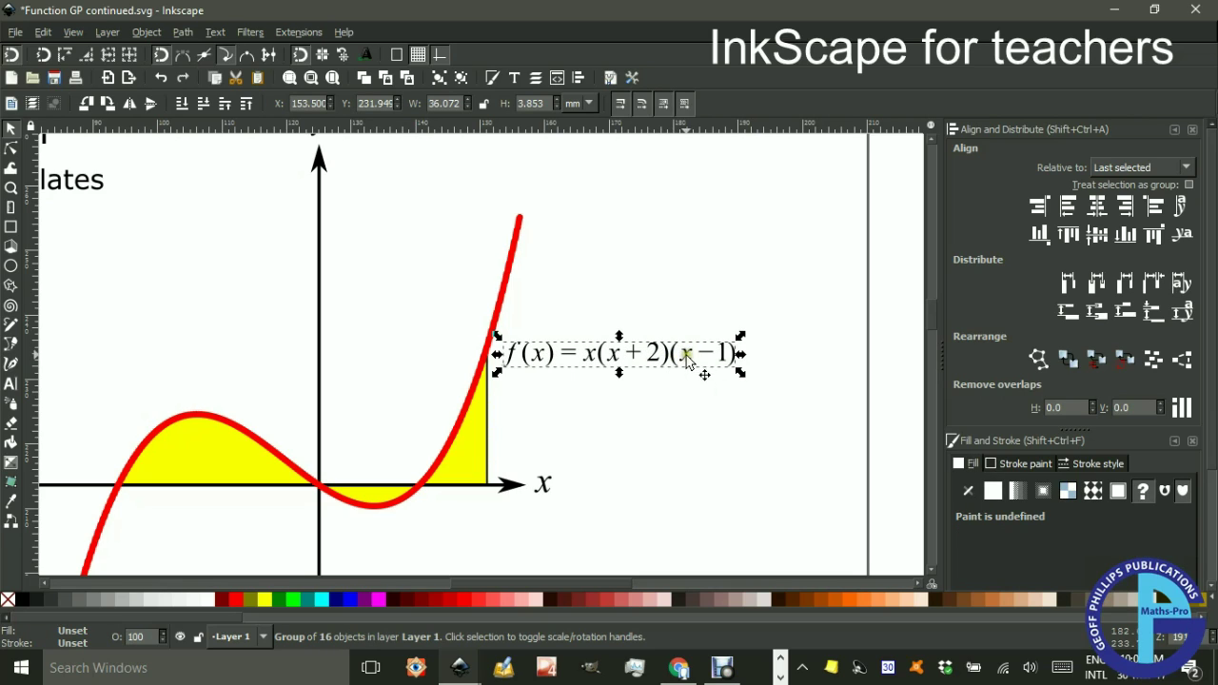
Move the equation beside the curve and rotate it to run along the rising branch
left_click_drag(688, 354, 714, 270)
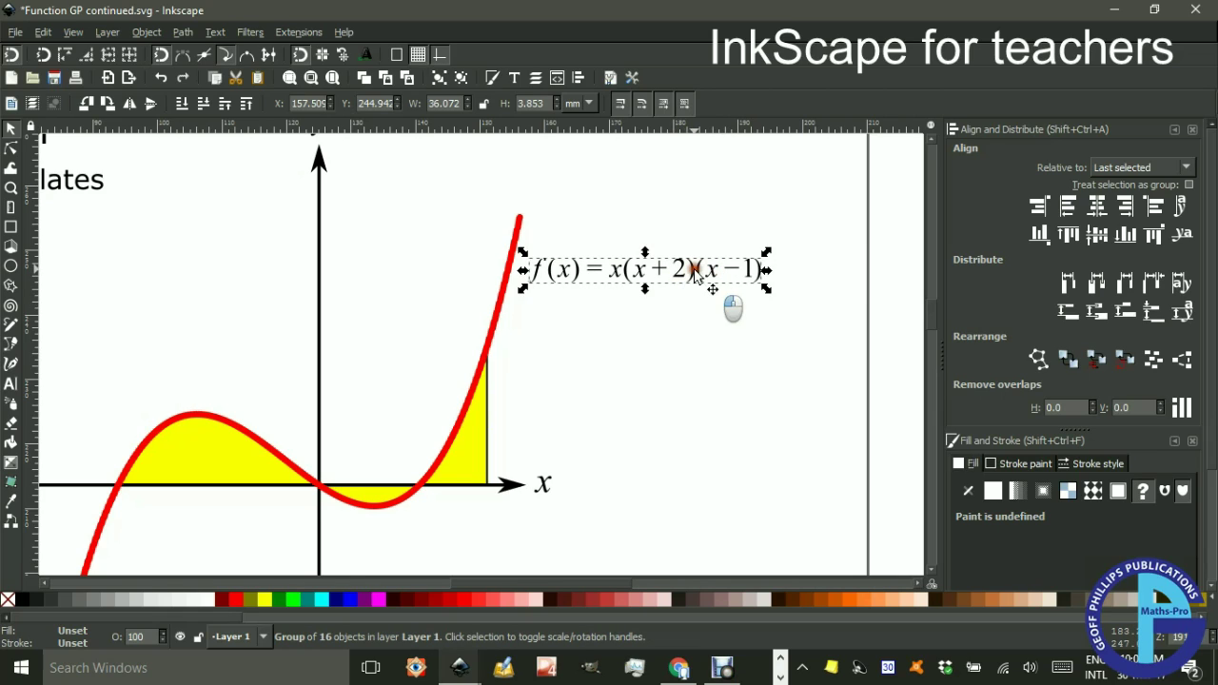
left_click(742, 278)
left_click_drag(767, 293, 446, 309)
left_click(473, 230)
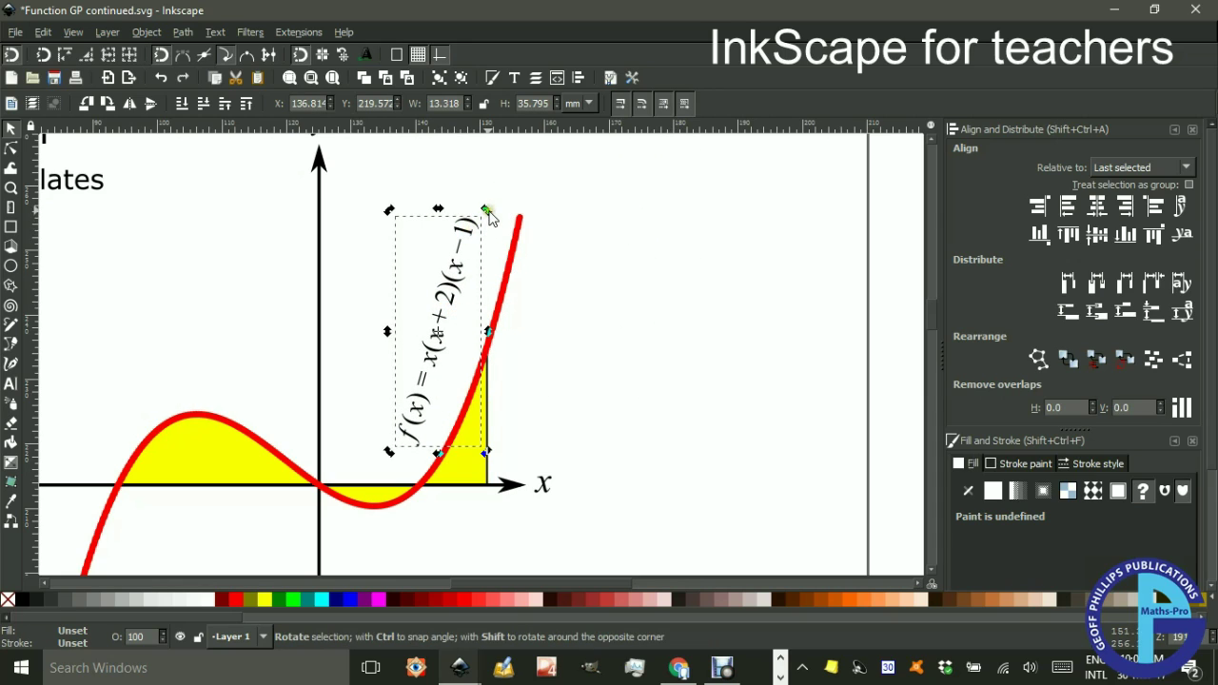
left_click(493, 209)
left_click(631, 284)
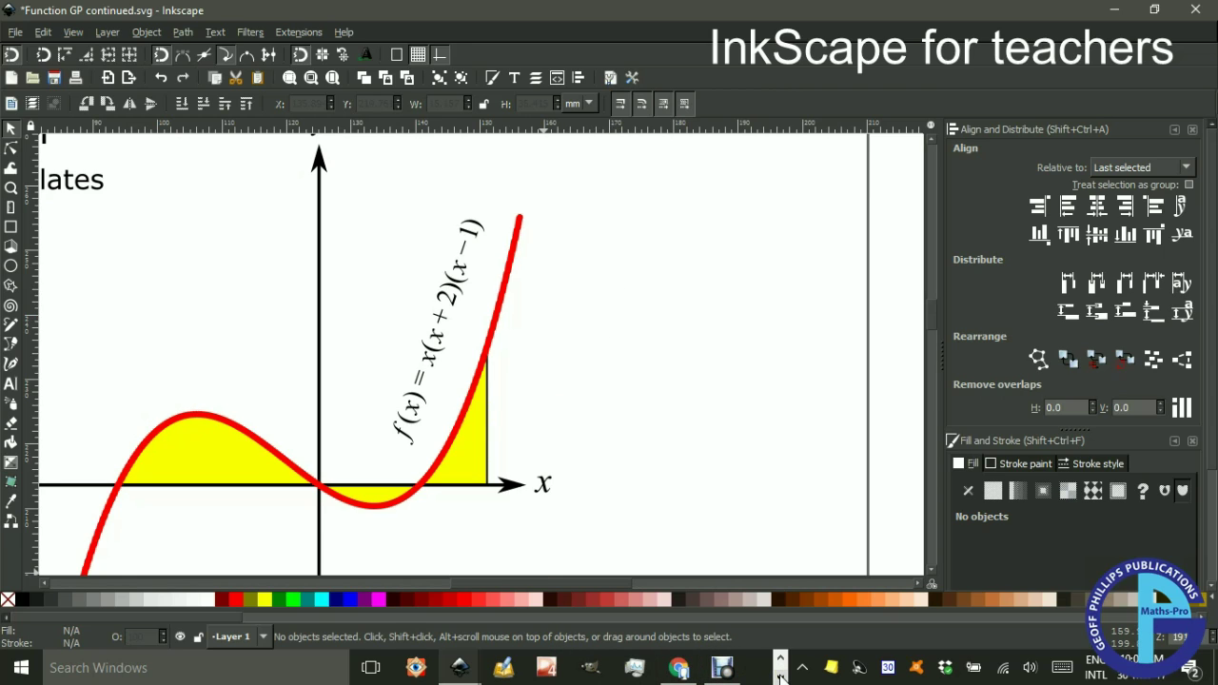
left_click(780, 667)
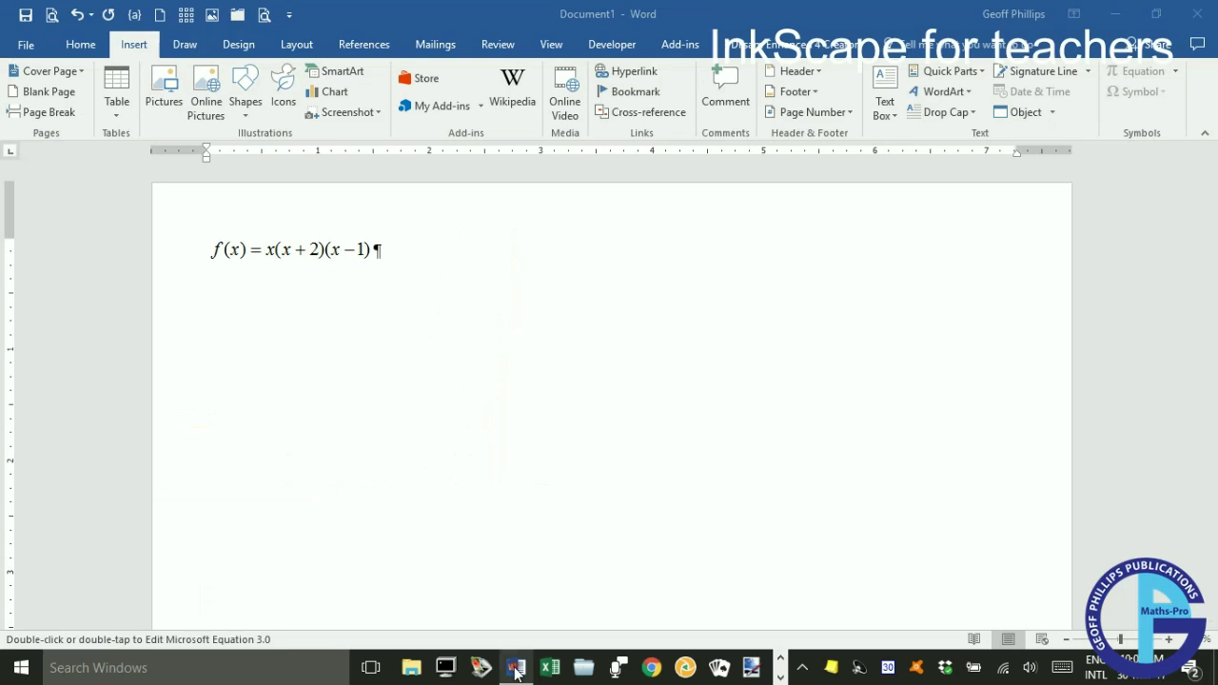
Start a new line below the f(x) equation and insert another Microsoft Equation 3.0 object
left_click(516, 667)
left_click(400, 257)
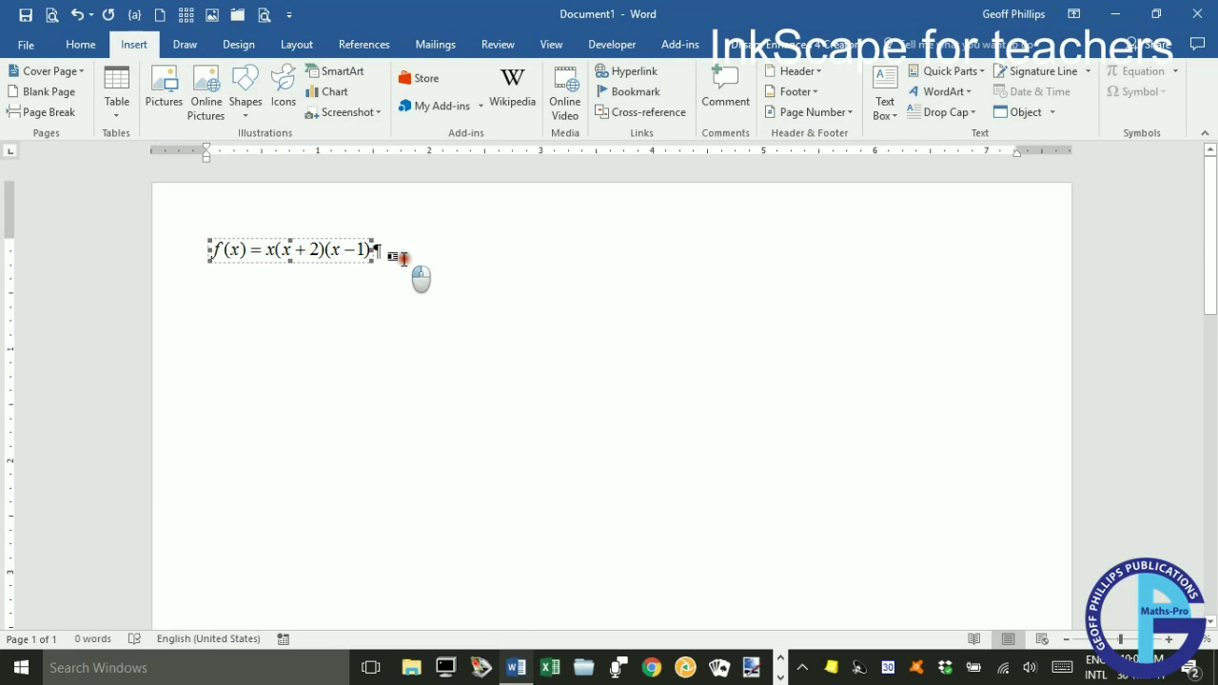
key("Return")
key("Return")
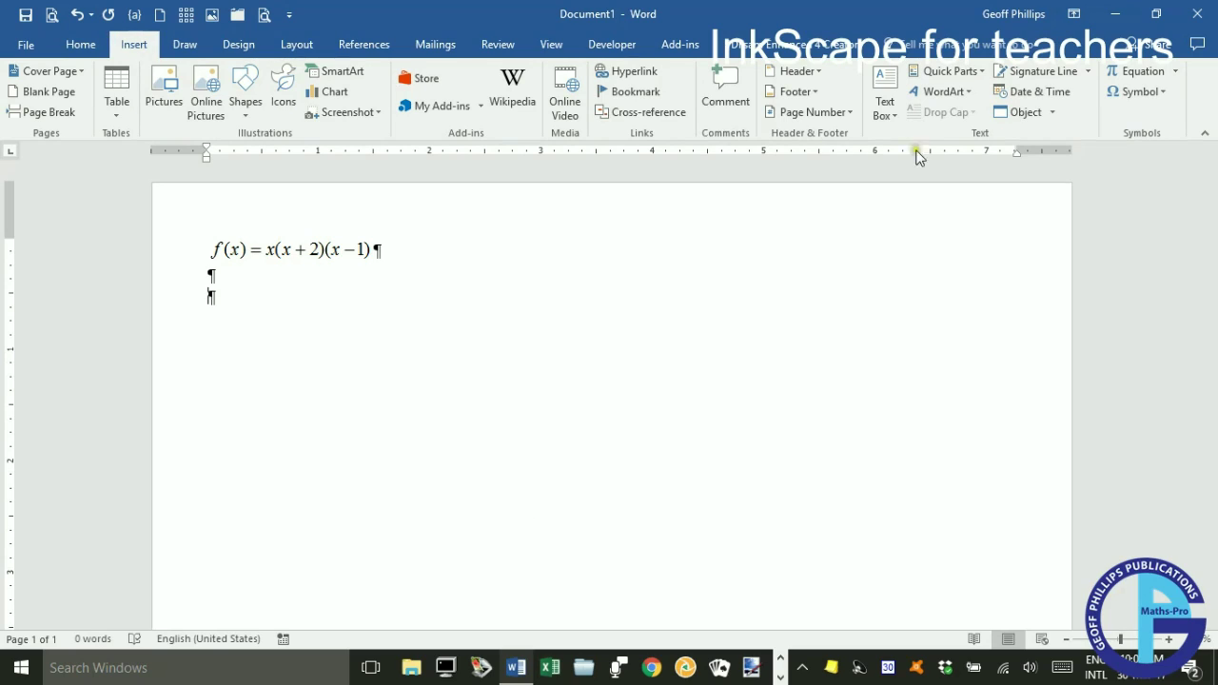
left_click(1052, 112)
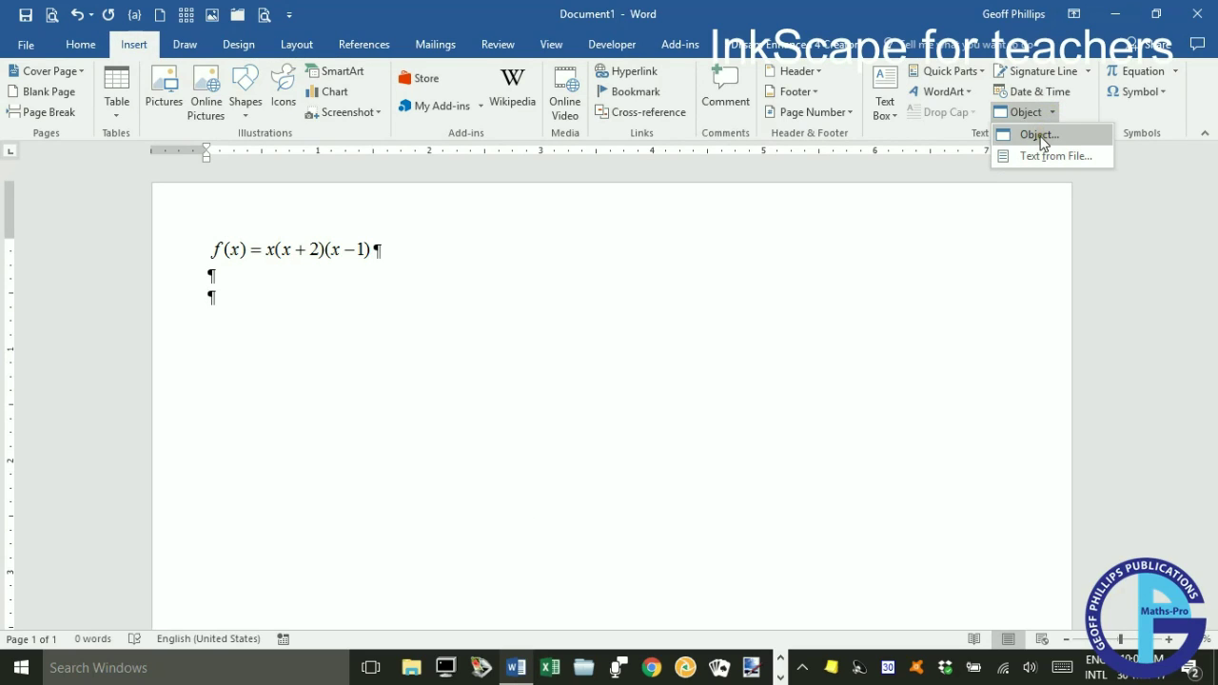
left_click(1039, 135)
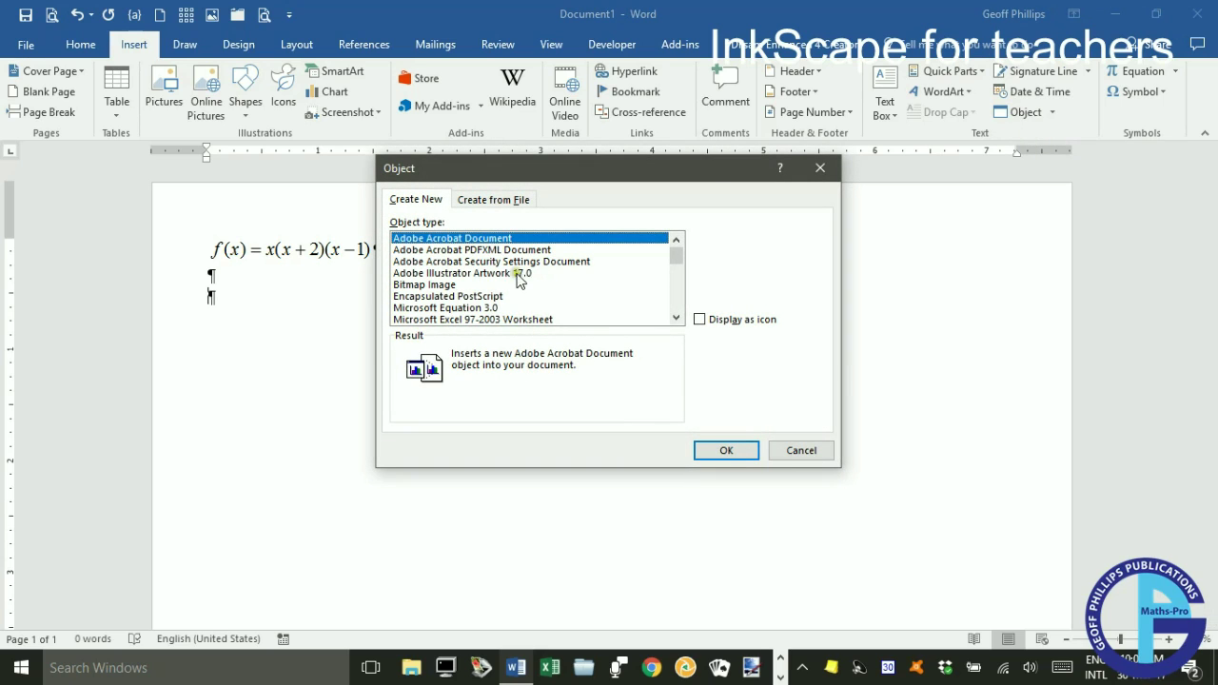
left_click(481, 307)
left_click(731, 451)
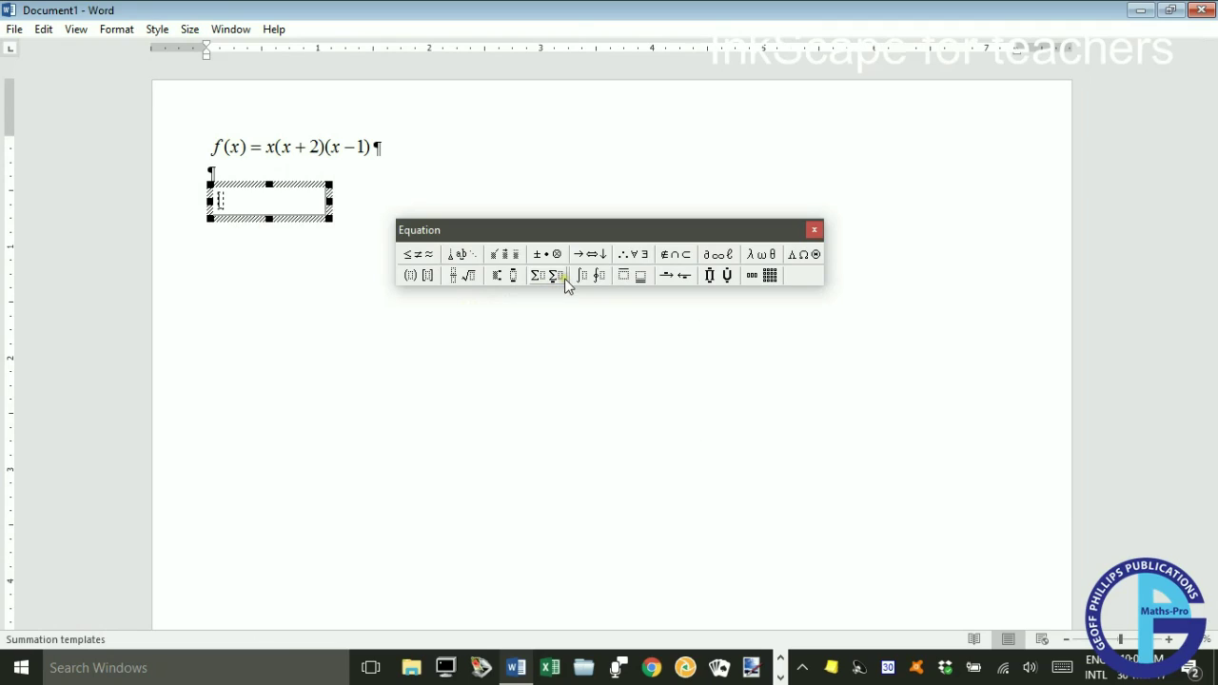
Build a definite integral from 1 to 2 of f(x)dx and select it for copying
left_click(598, 277)
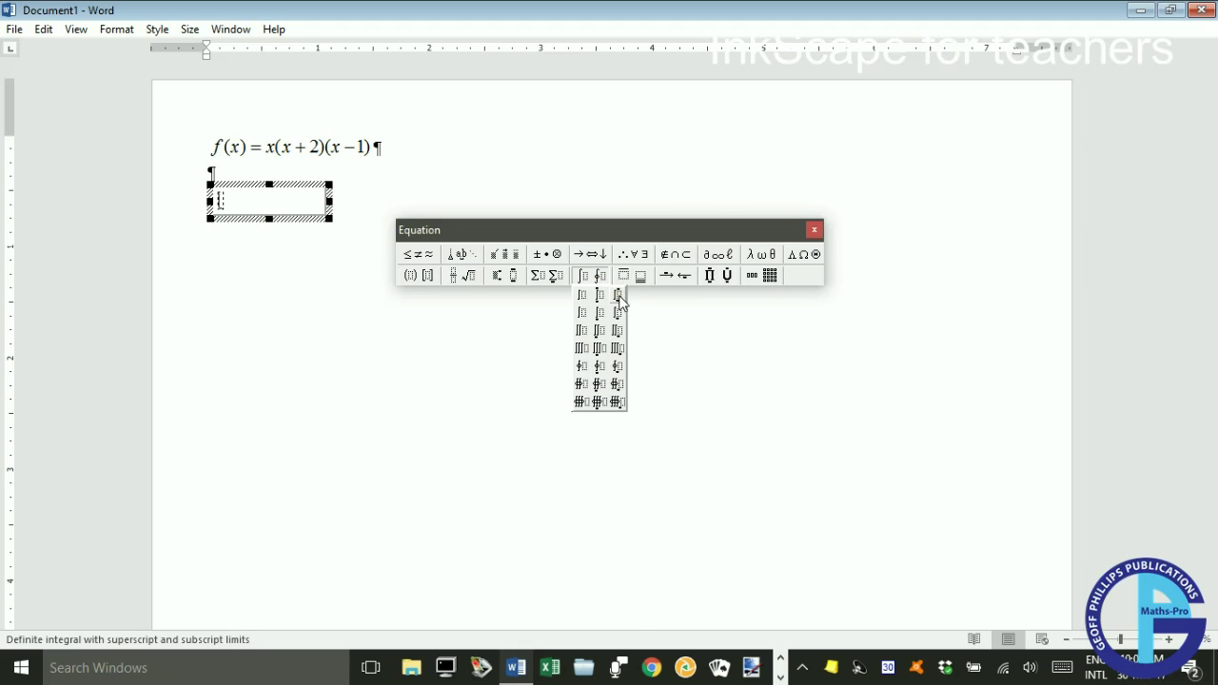
left_click(619, 297)
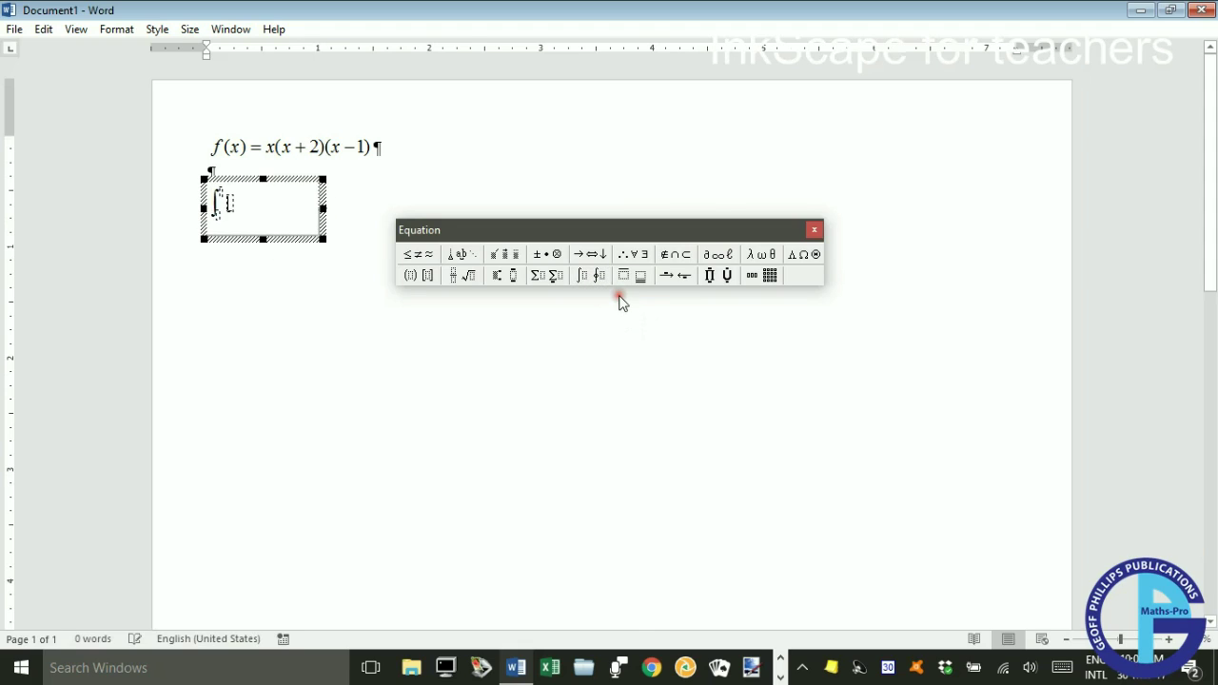
left_click(217, 219)
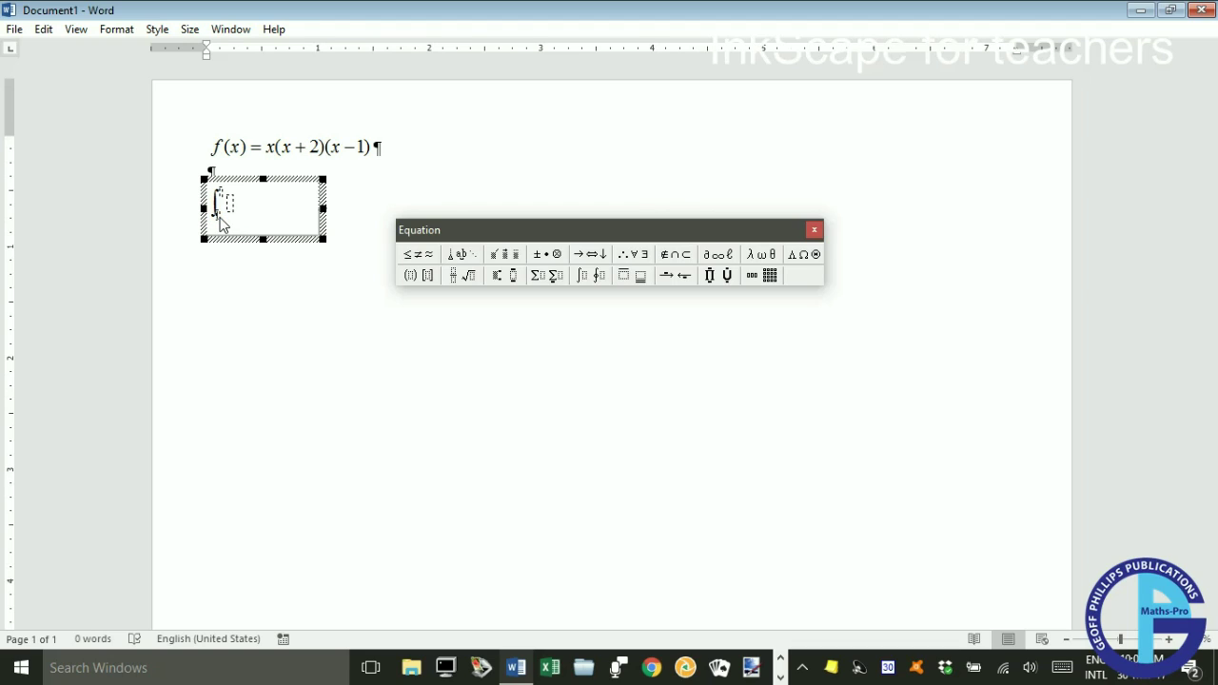
left_click(220, 194)
left_click(224, 201)
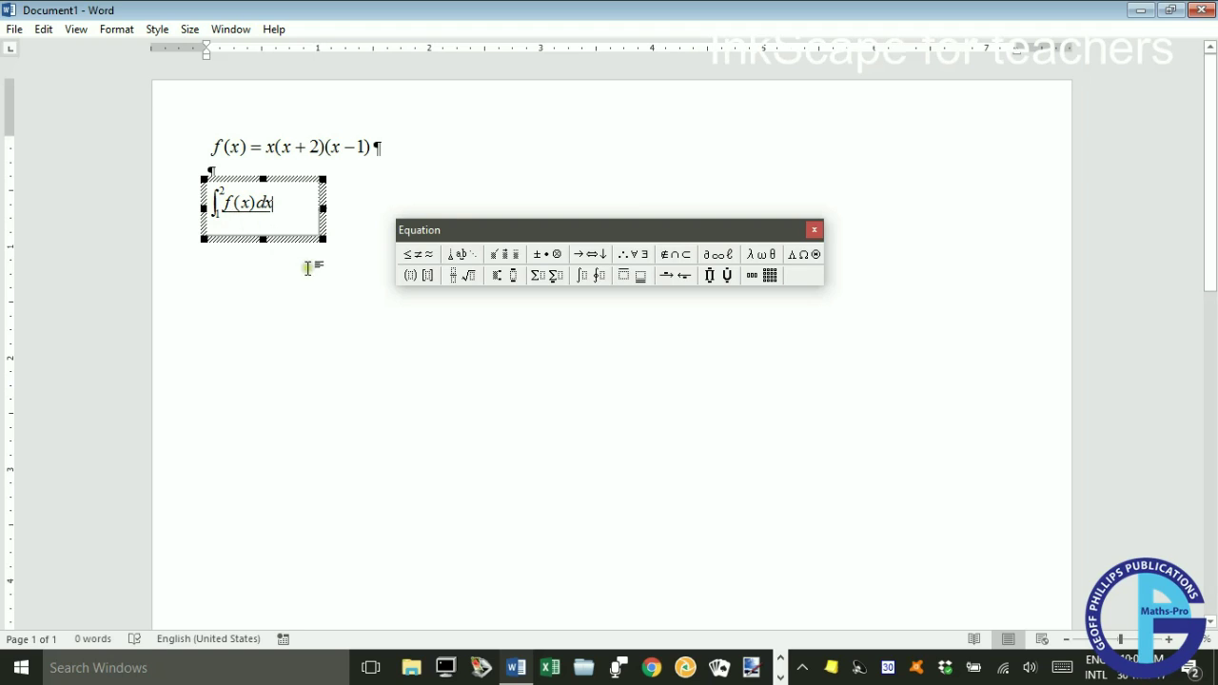
left_click(318, 304)
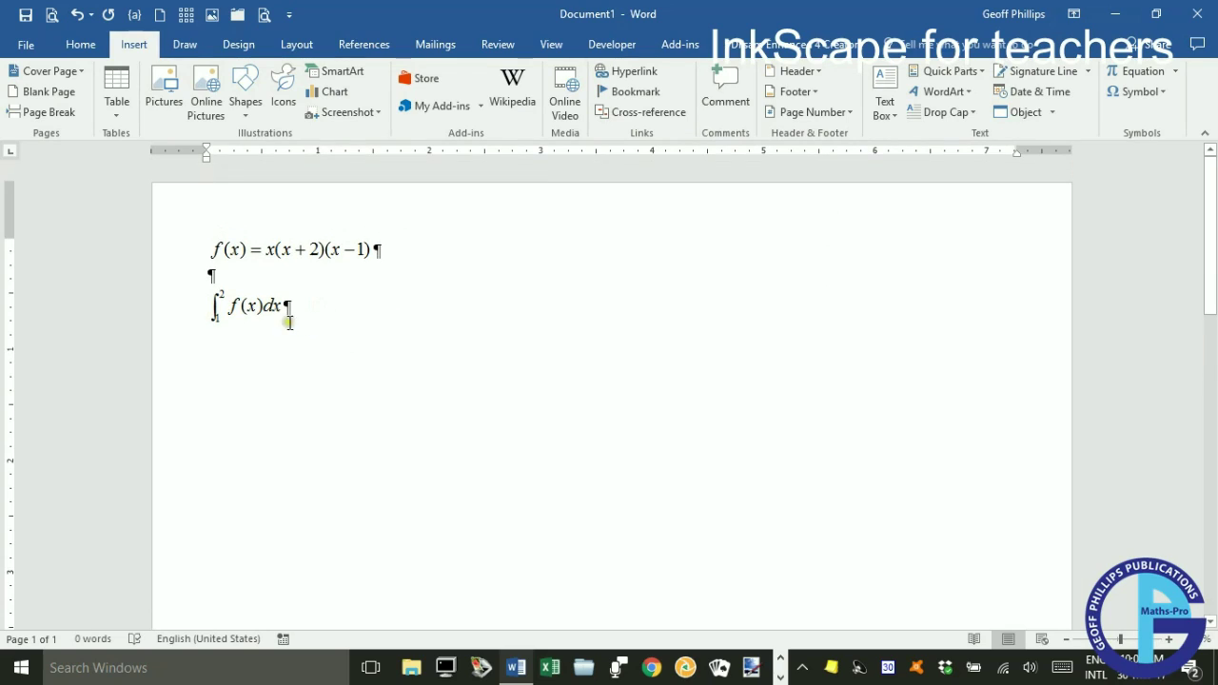
left_click(262, 306)
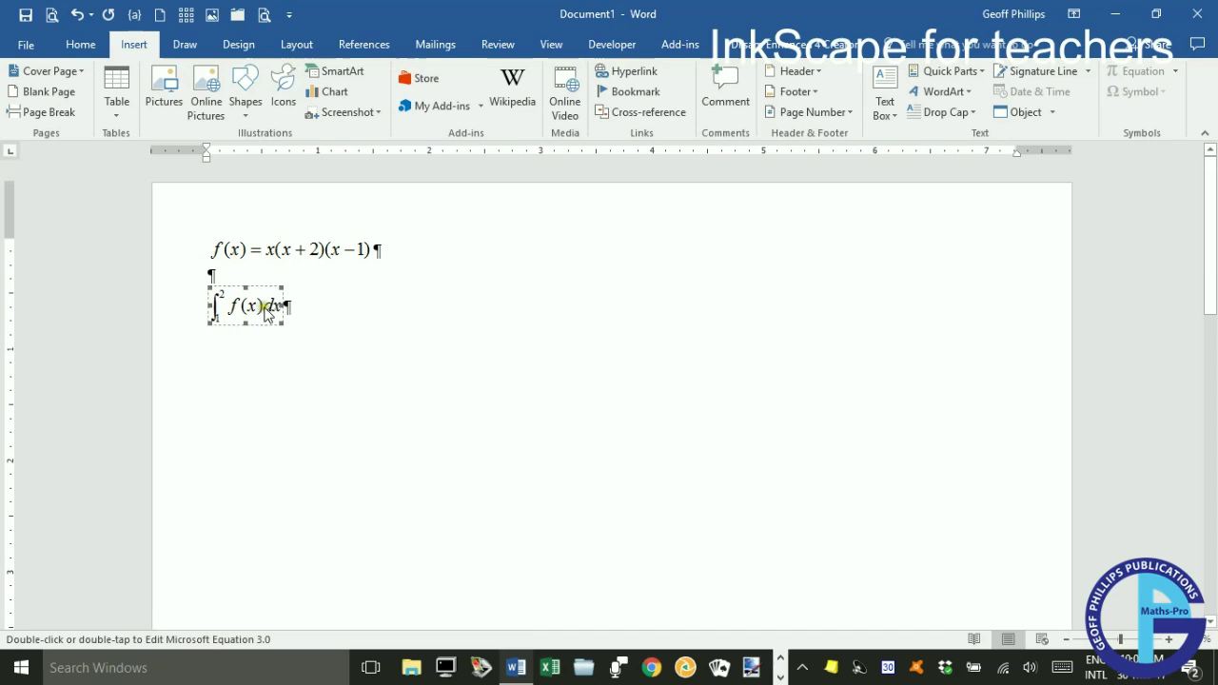
left_click(781, 678)
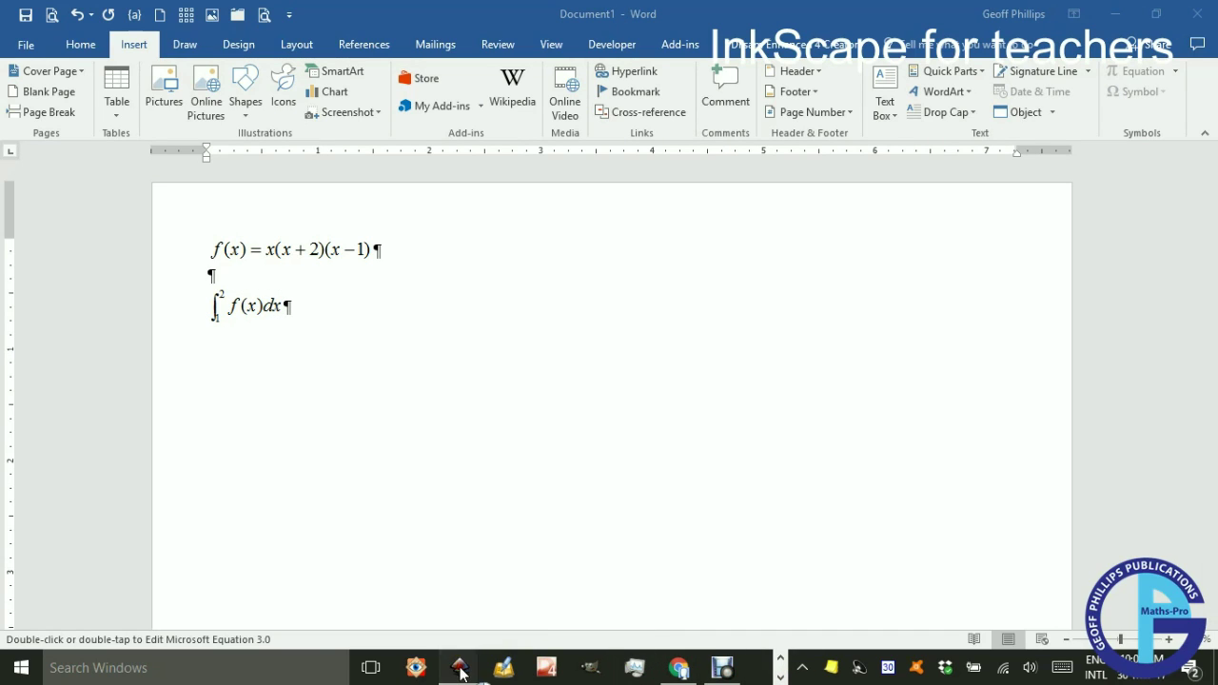
Paste the integral into the Inkscape drawing and place it right of the curve above the x-axis
mouse_move(459, 669)
left_click(387, 621)
key("ctrl")
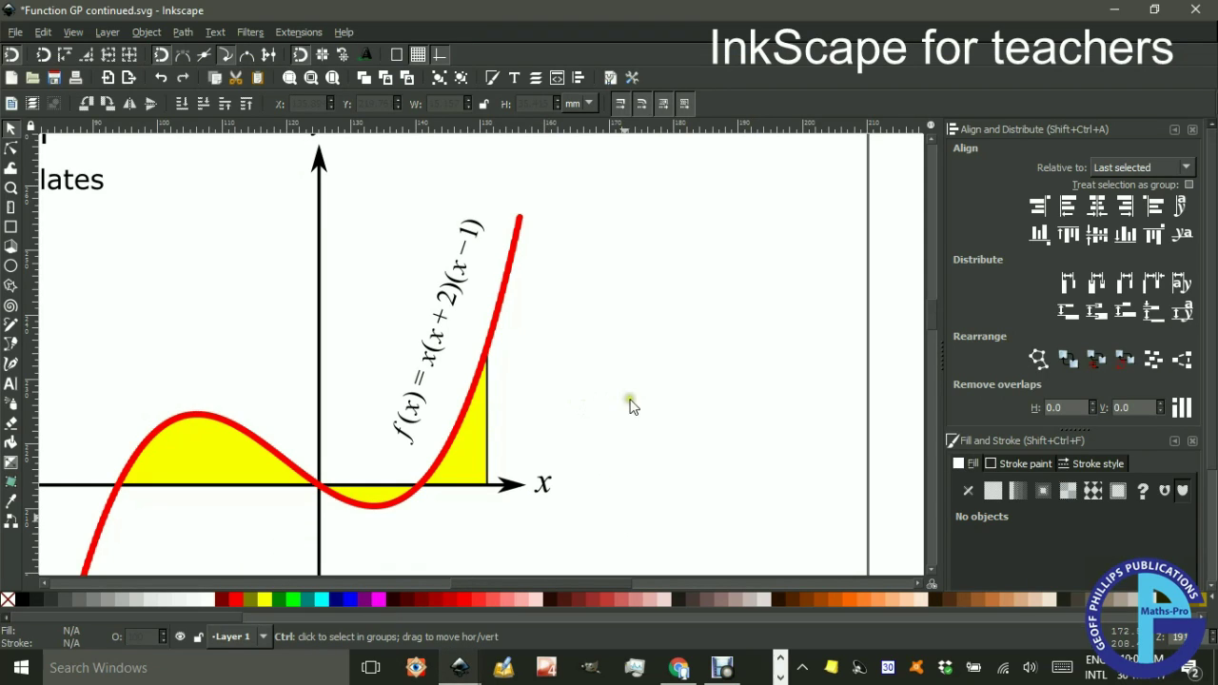
key("ctrl+v")
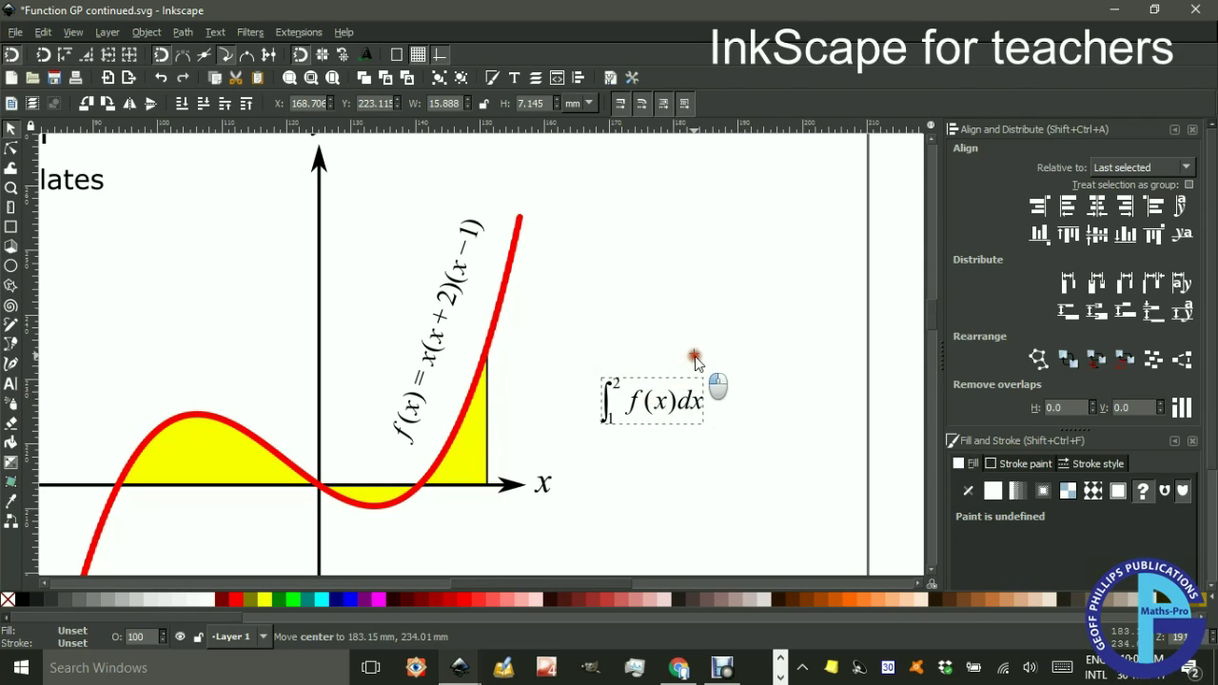
left_click_drag(670, 400, 721, 357)
left_click(639, 450)
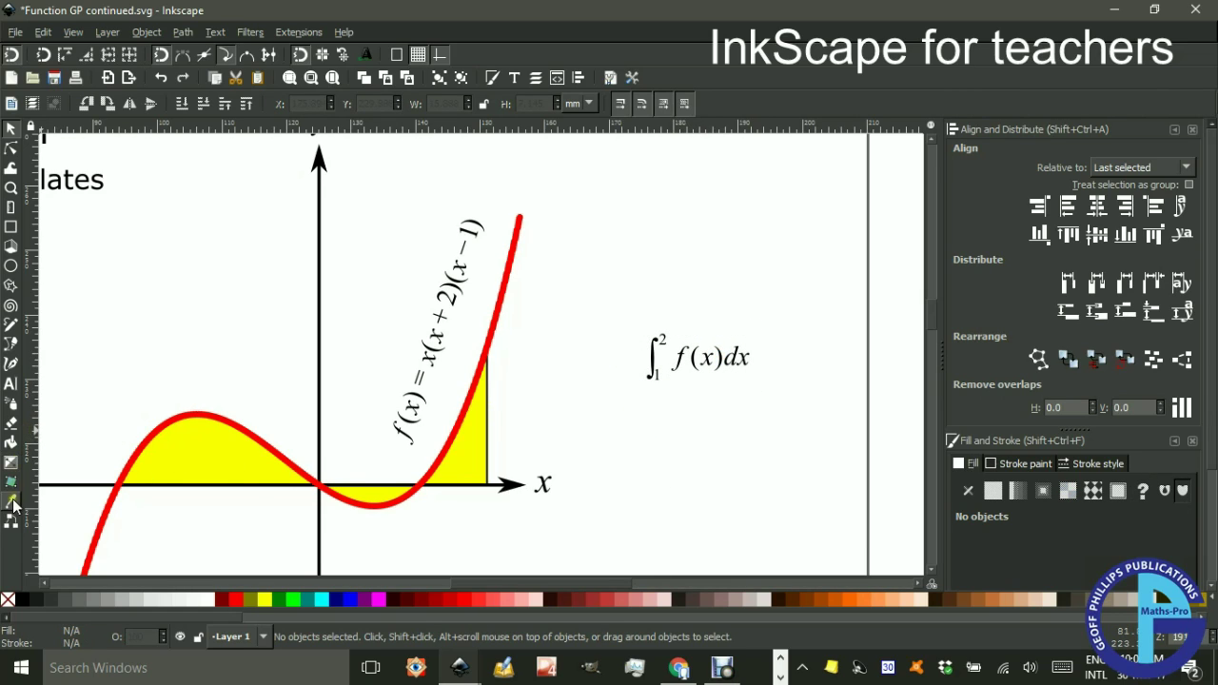
left_click(10, 343)
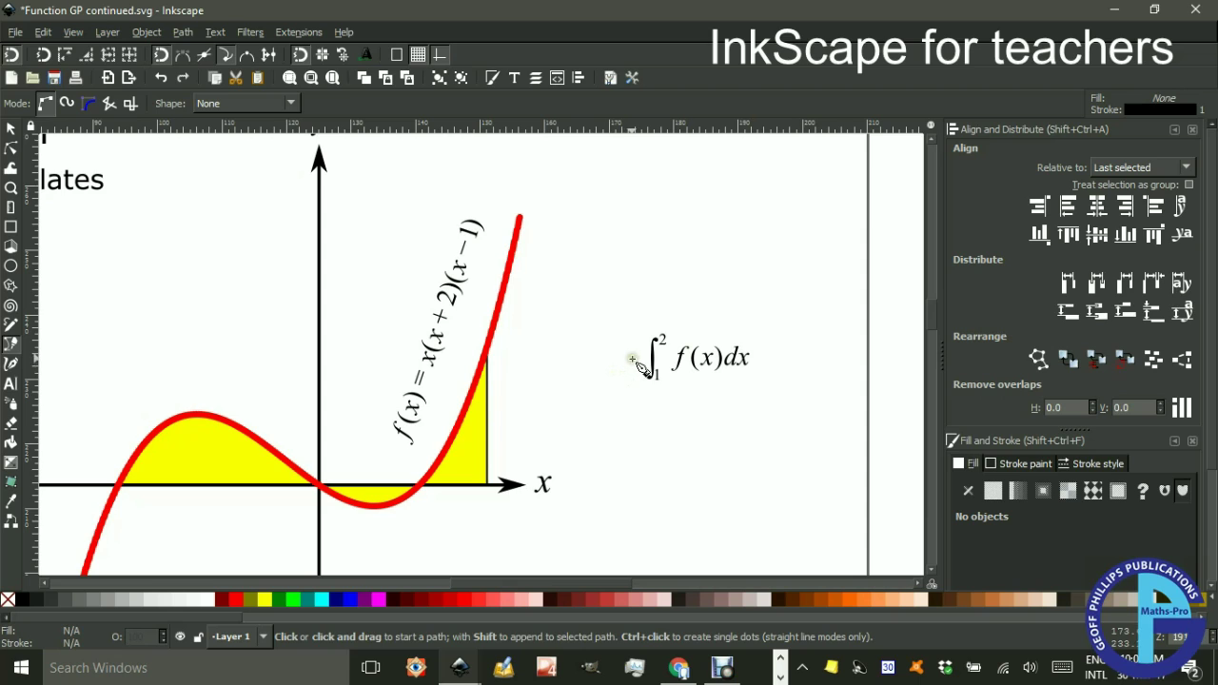
Draw a line from the integral label into the yellow shaded area and give it an end arrow marker
left_click(633, 359)
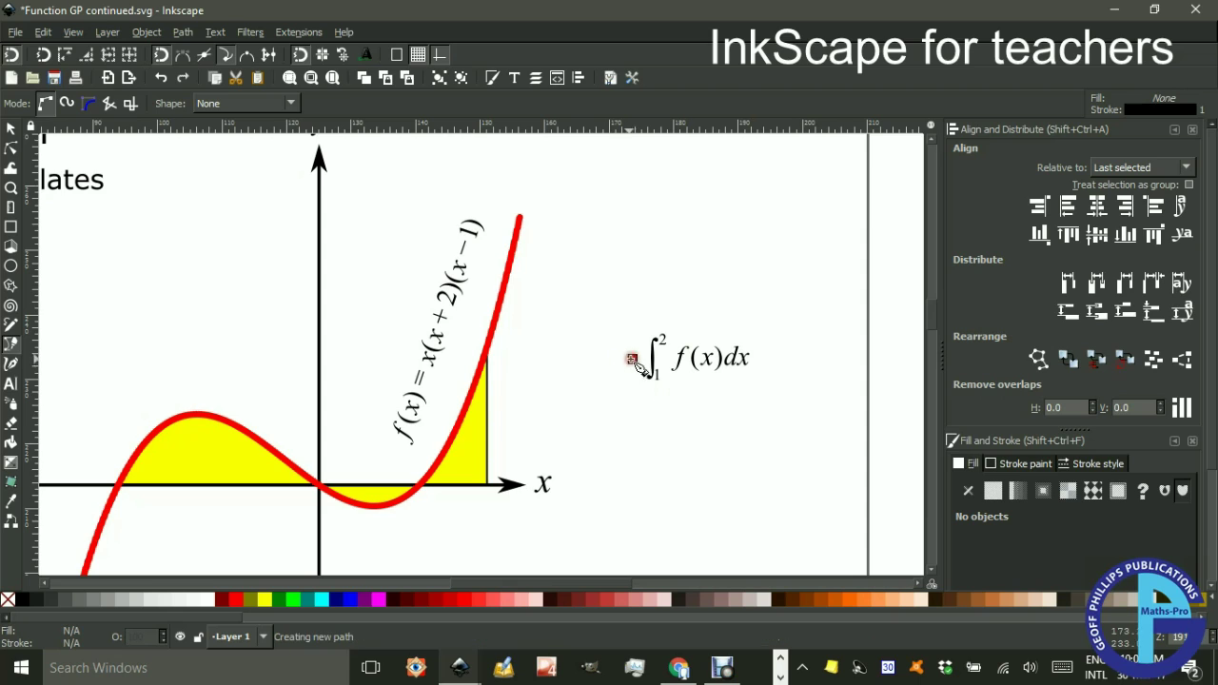
double_click(466, 455)
left_click(11, 128)
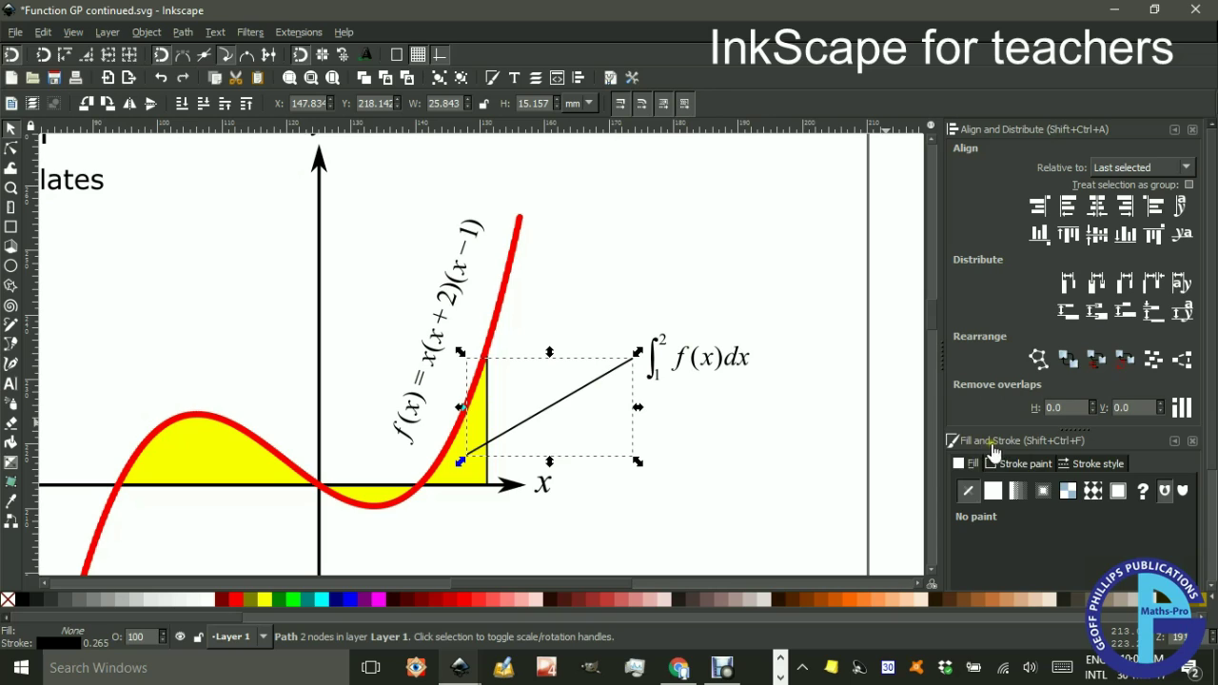
left_click(1092, 464)
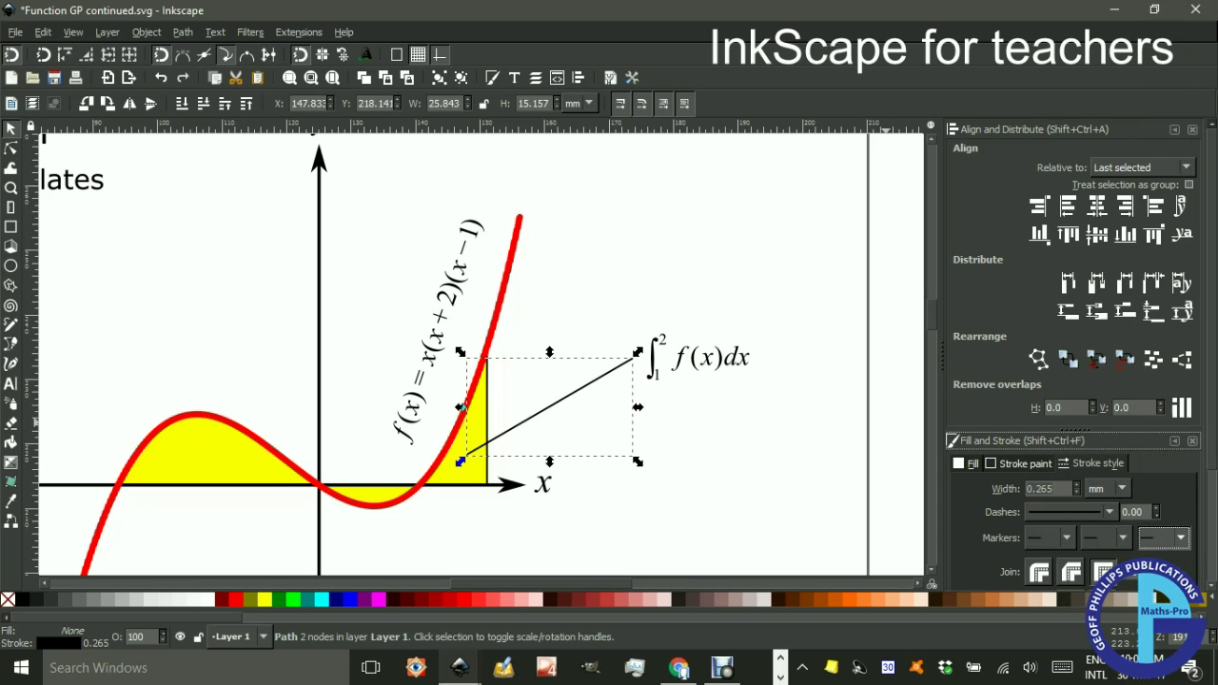
left_click(740, 280)
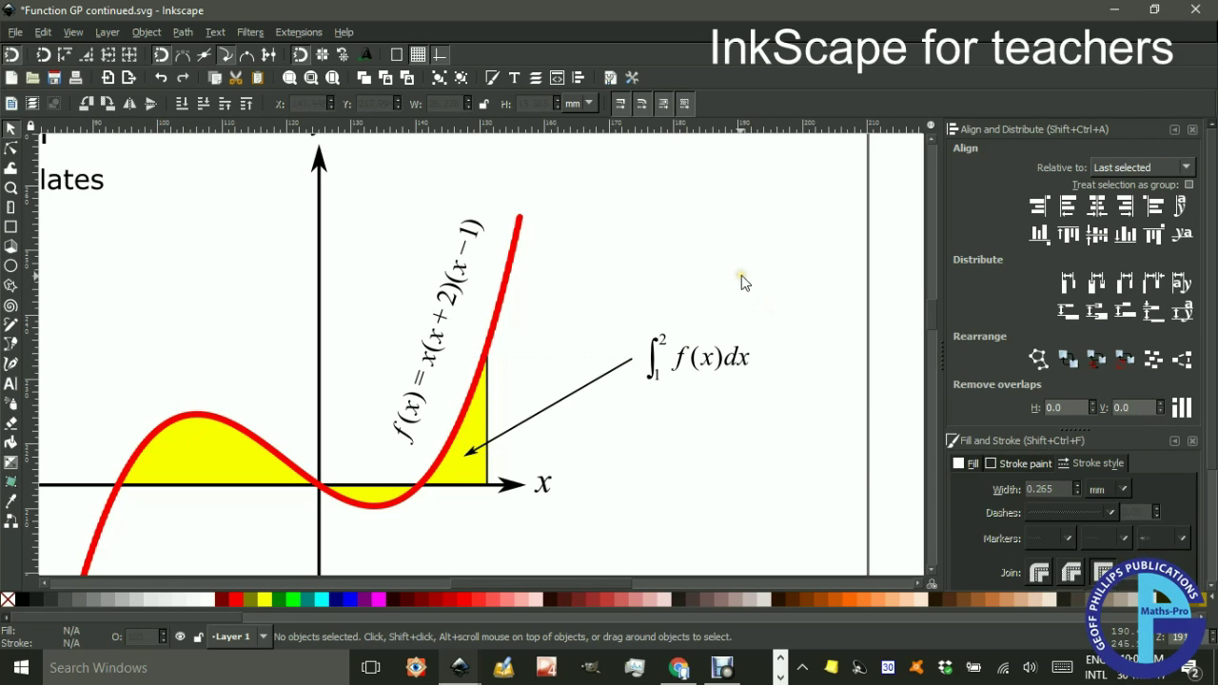
scroll(542, 456, "down", 2, "ctrl")
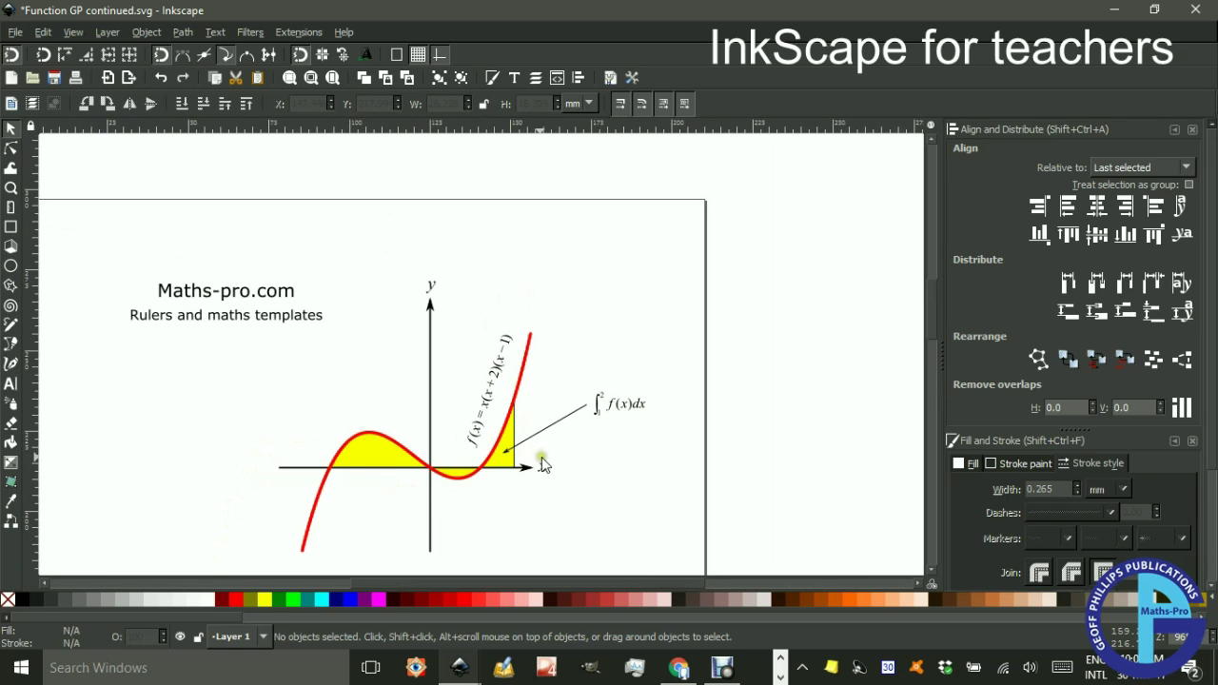
Select all pieces of the graph, group them with Ctrl+G into 13 objects, and return to Word
left_click_drag(541, 464, 565, 394)
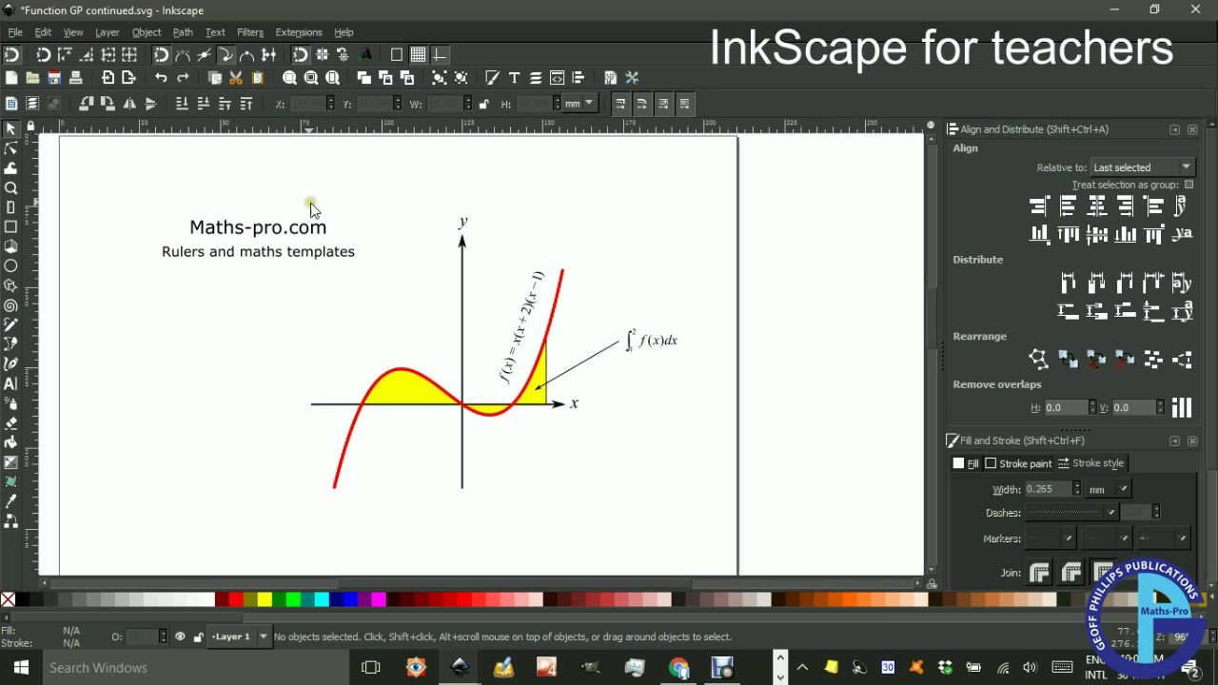
left_click_drag(298, 193, 699, 550)
key("ctrl+g")
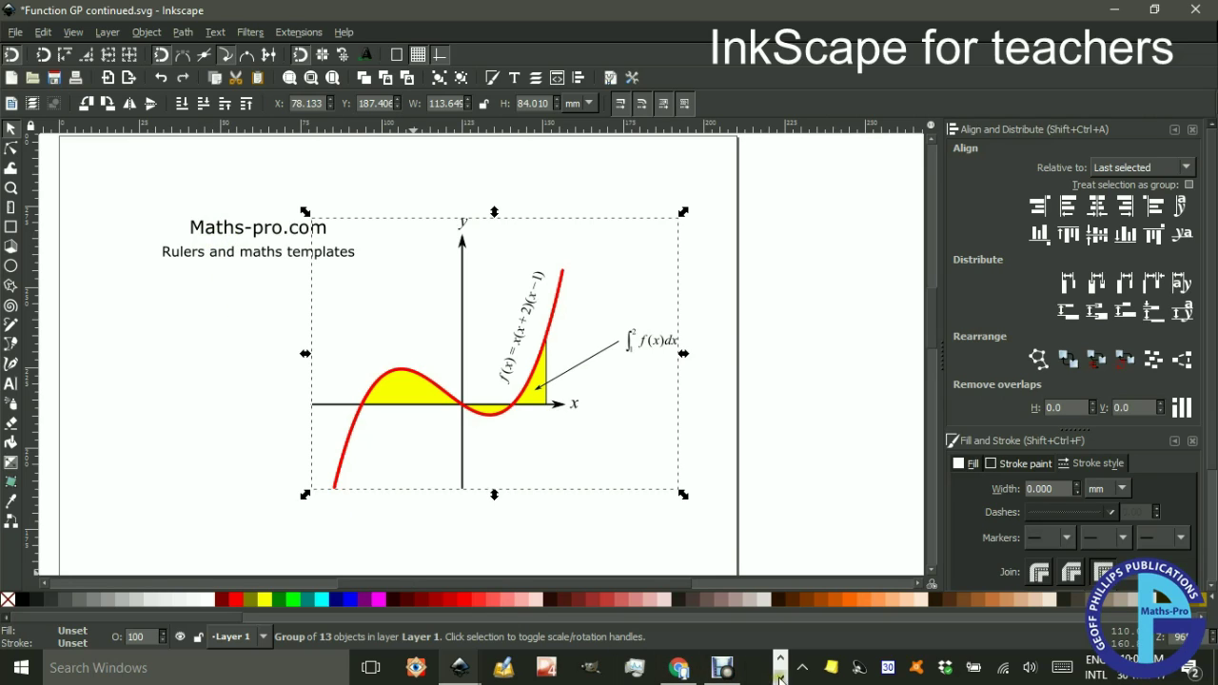
left_click(588, 676)
Paste the grouped Inkscape graph on a new line below the integral equation in Word
left_click(515, 668)
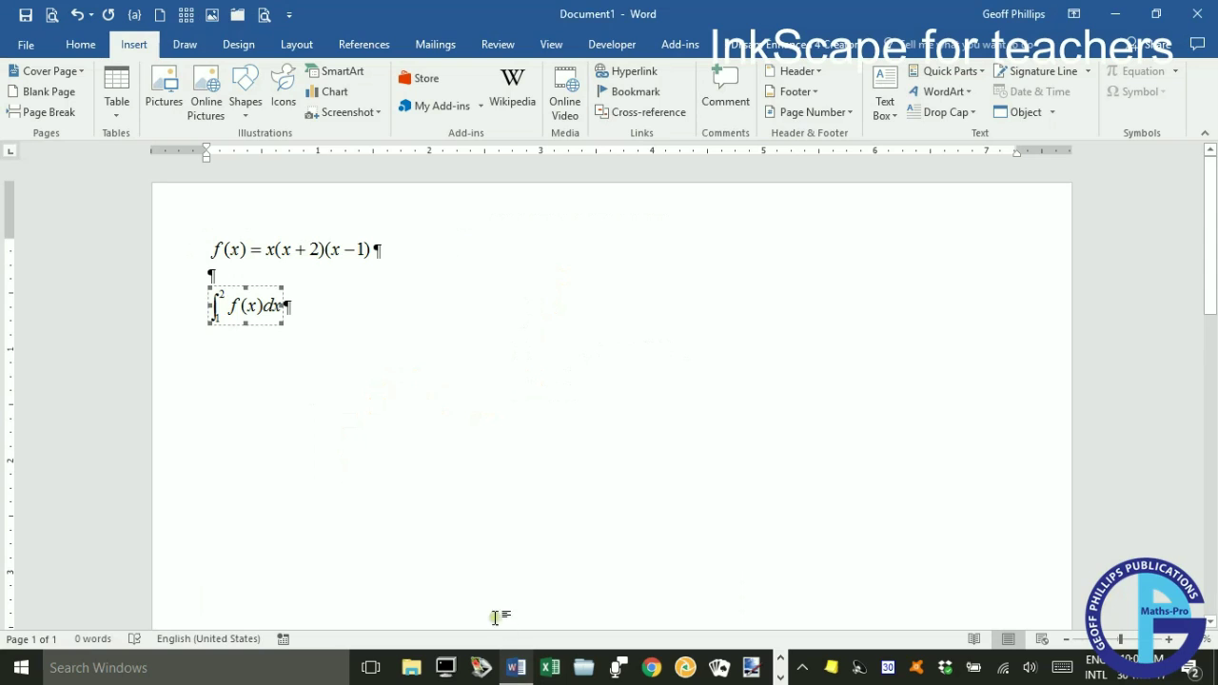
key("Return")
key("Return")
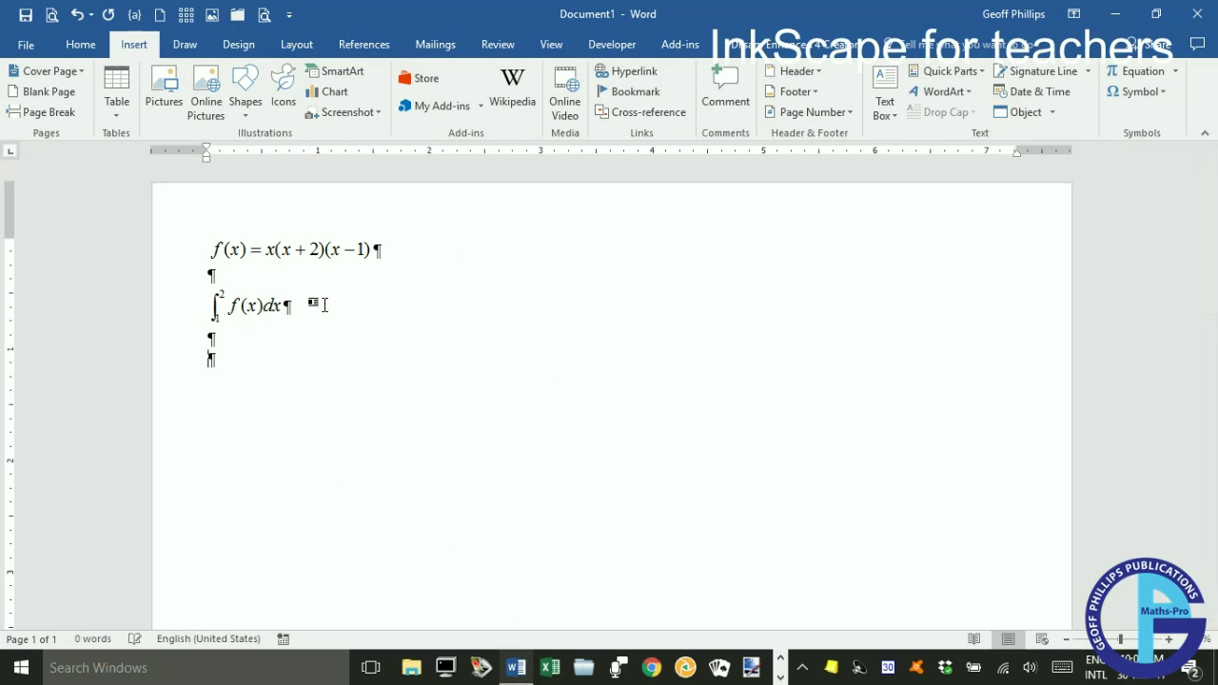
key("ctrl+v")
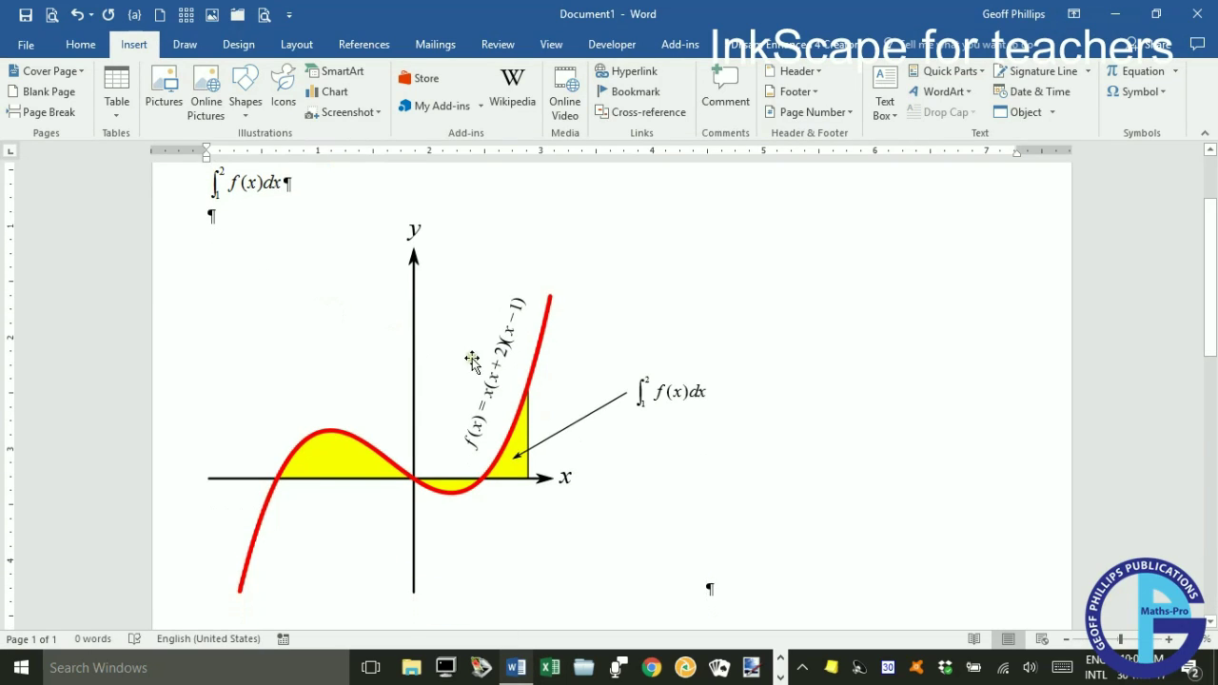